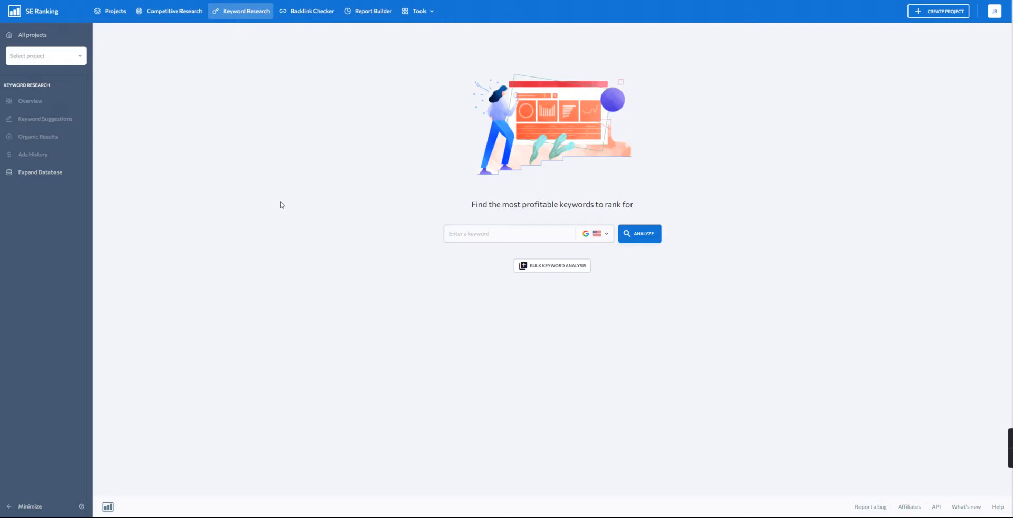
- Analyze the keyword "nfts" in Keyword Research with Google USA as the search engine
left_click(240, 12)
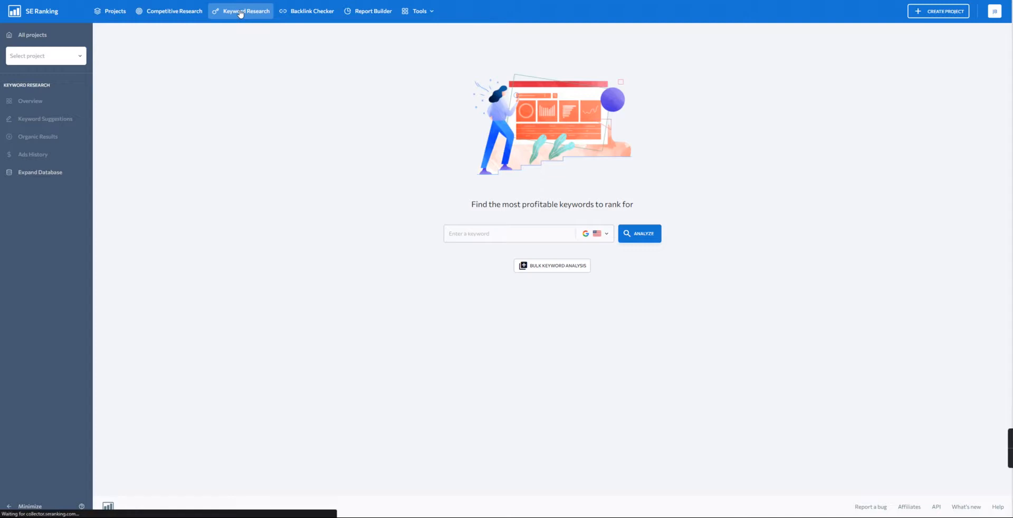
left_click(599, 237)
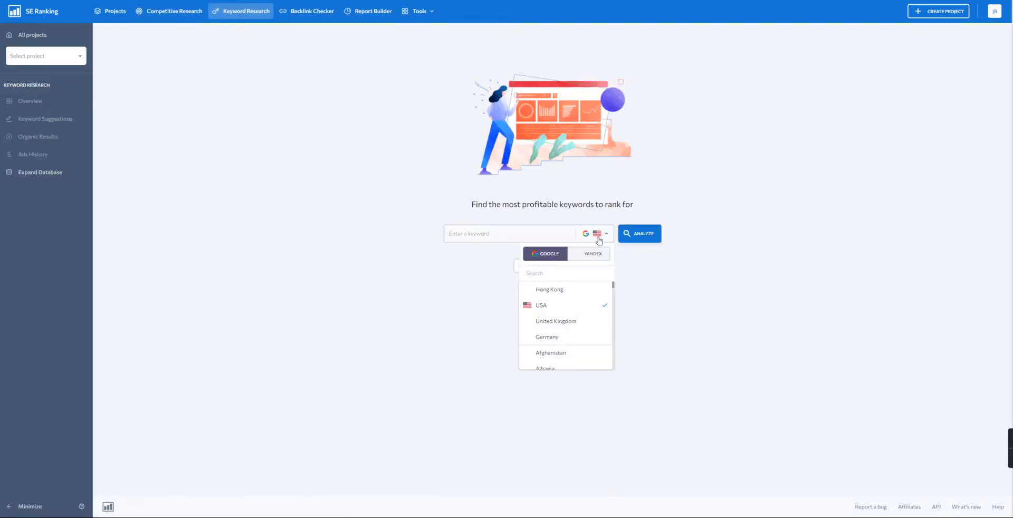
left_click(551, 309)
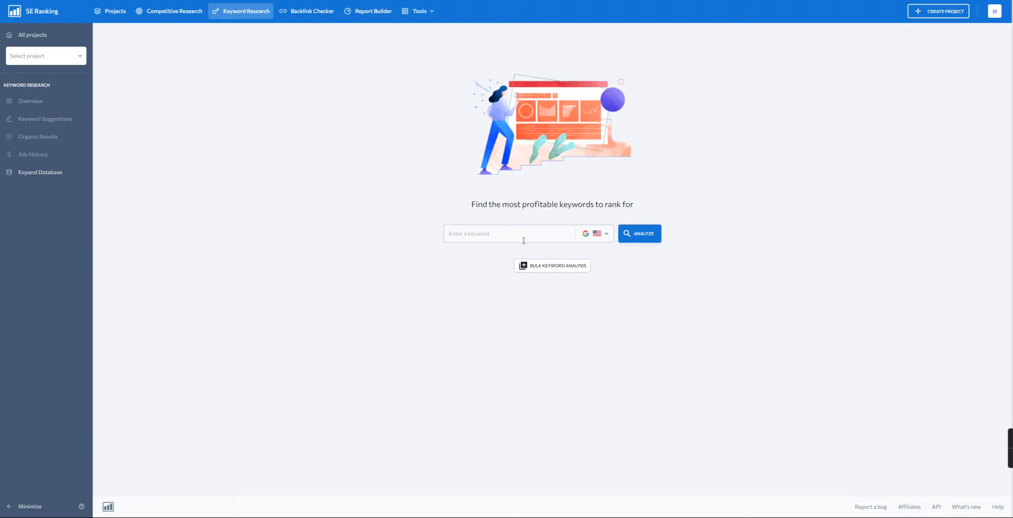
left_click(507, 240)
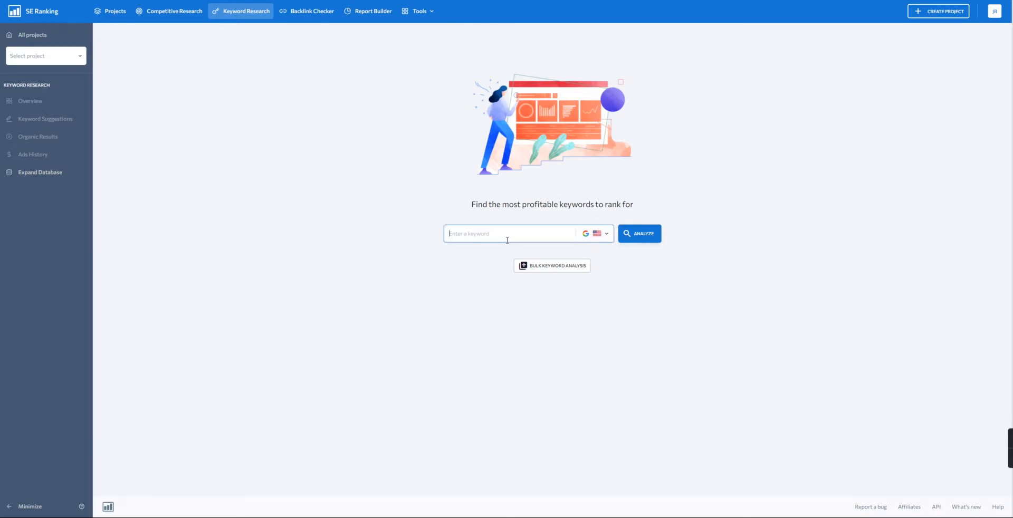
type("nft")
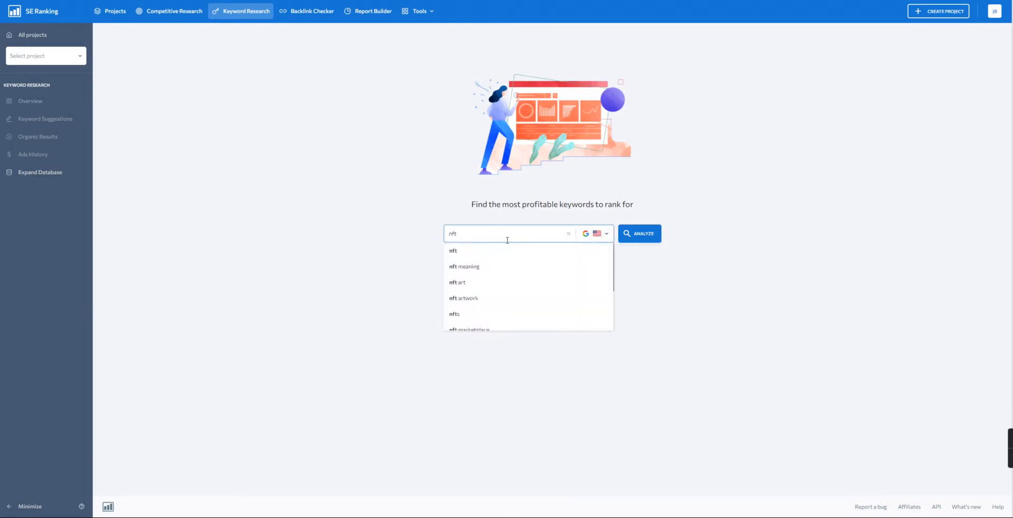
type("s")
left_click(660, 305)
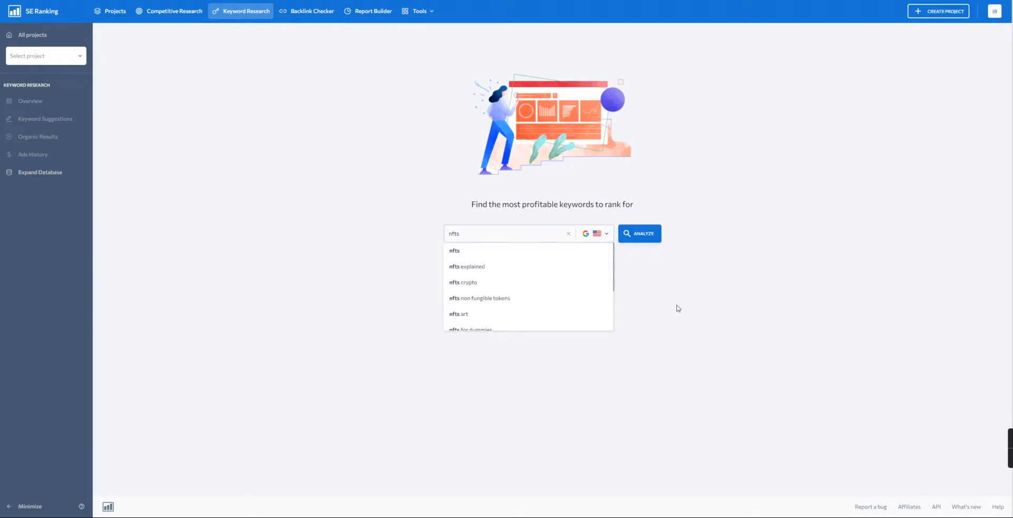
left_click(641, 239)
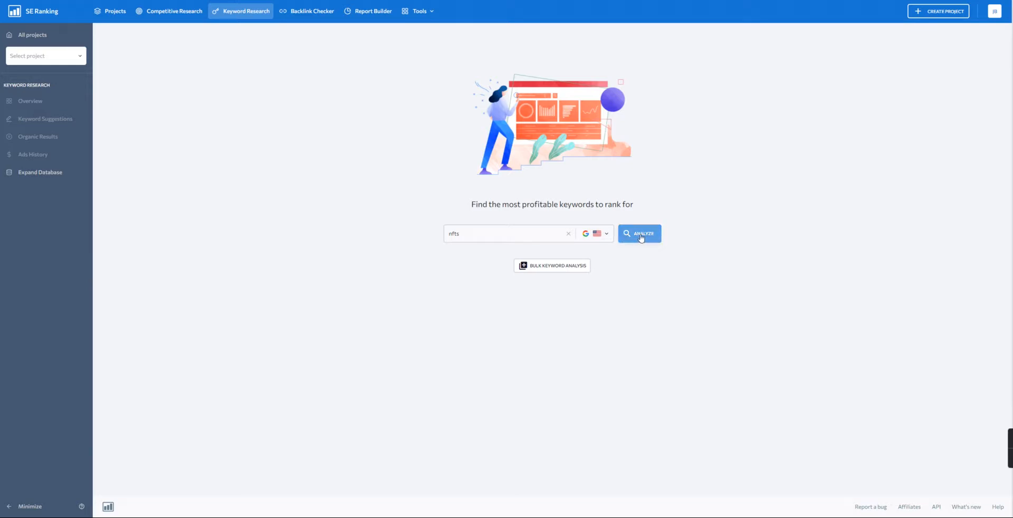
left_click(641, 239)
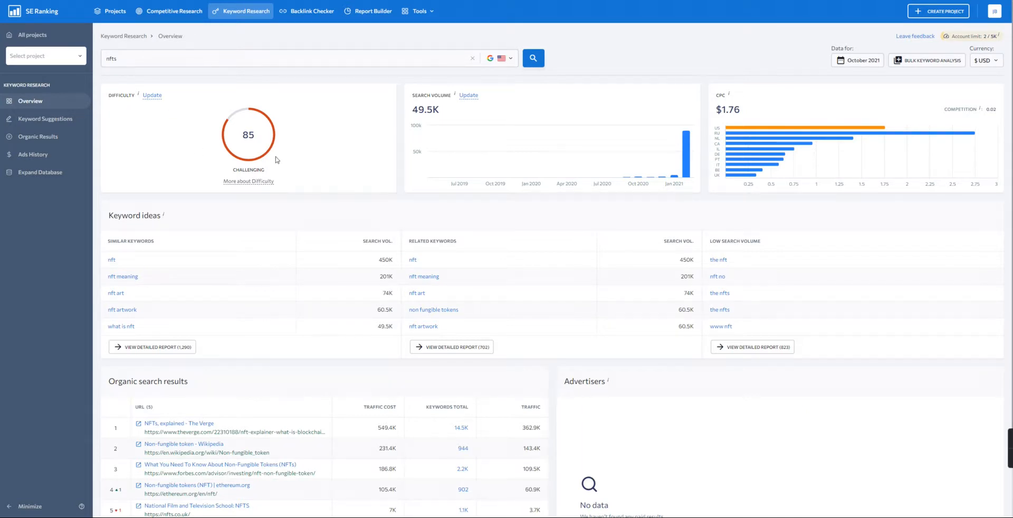
- Open the detailed report of keywords similar to nfts and sort it by search volume, highest first
scroll(296, 231, "down", 1)
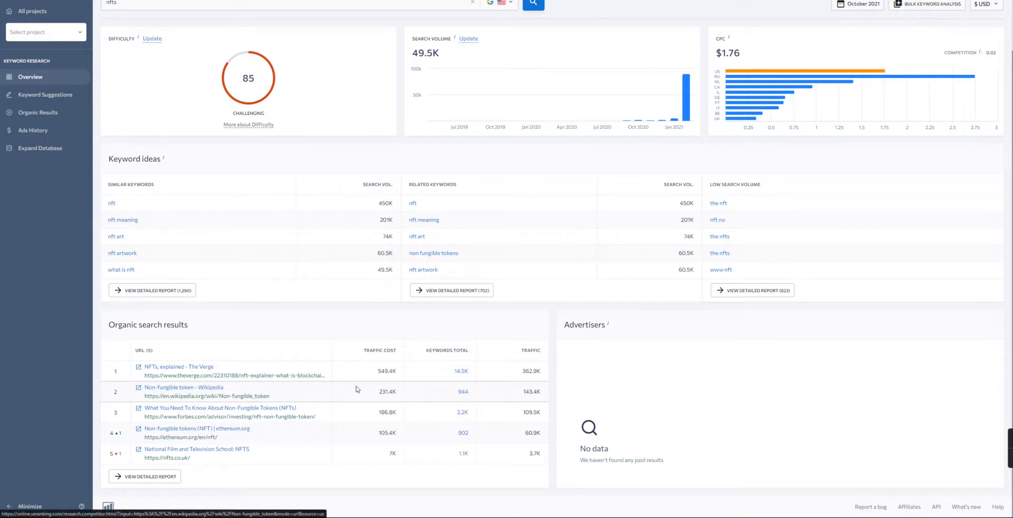
scroll(342, 393, "up", 2)
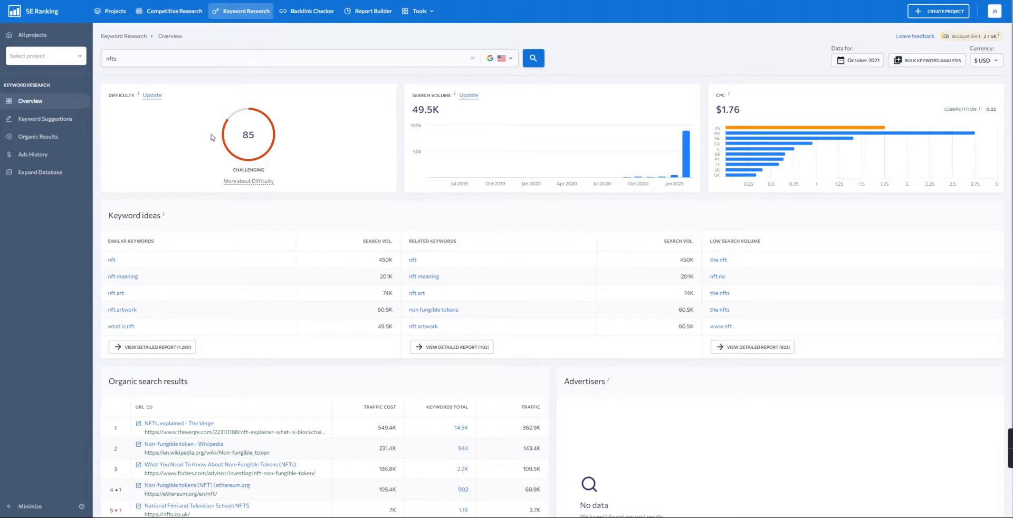
left_click(156, 349)
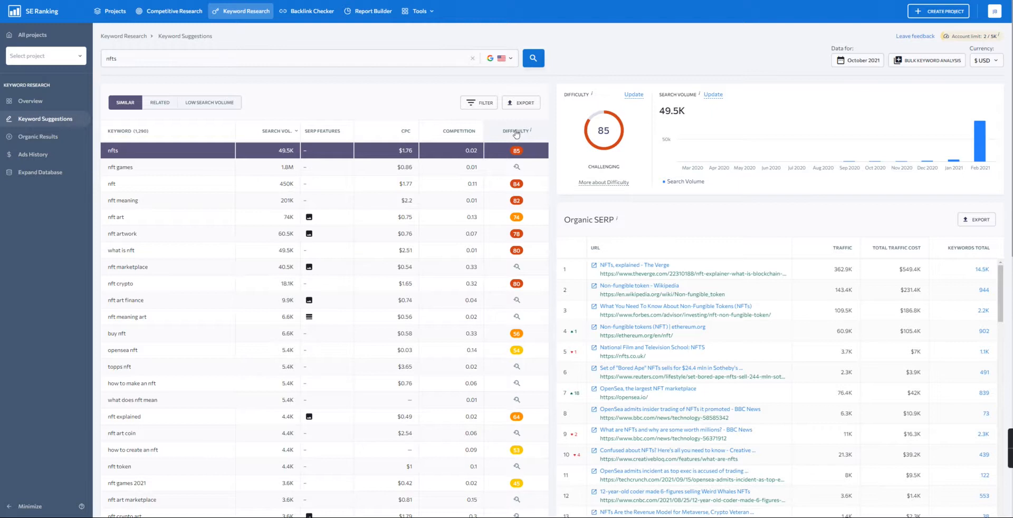
left_click(279, 132)
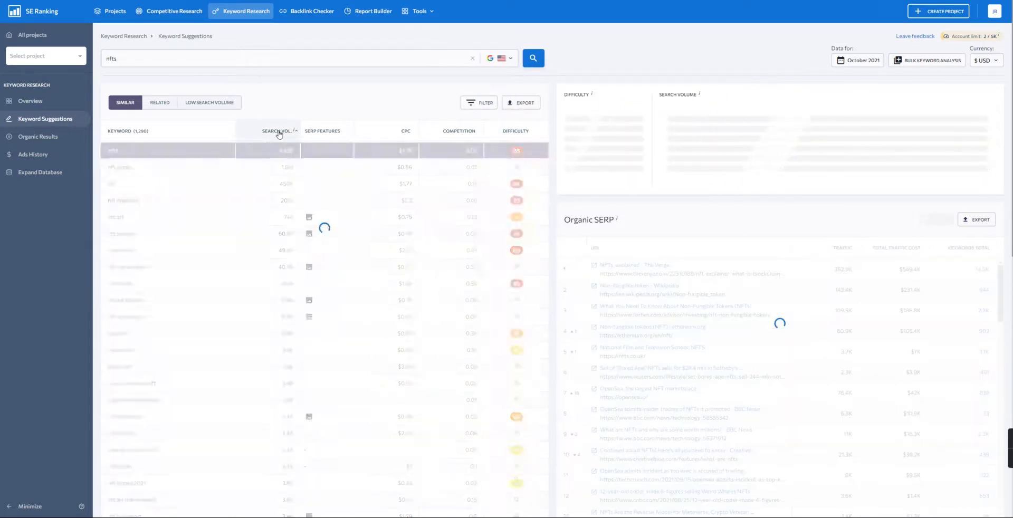
left_click(279, 134)
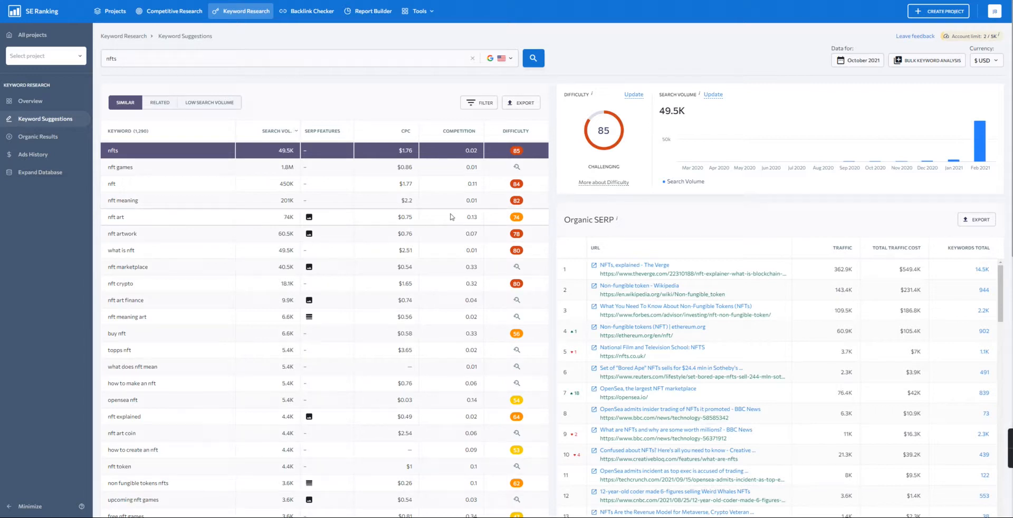
- Fetch the missing difficulty scores of nft games, nft marketplace, nft art finance and nft meaning art
left_click(517, 168)
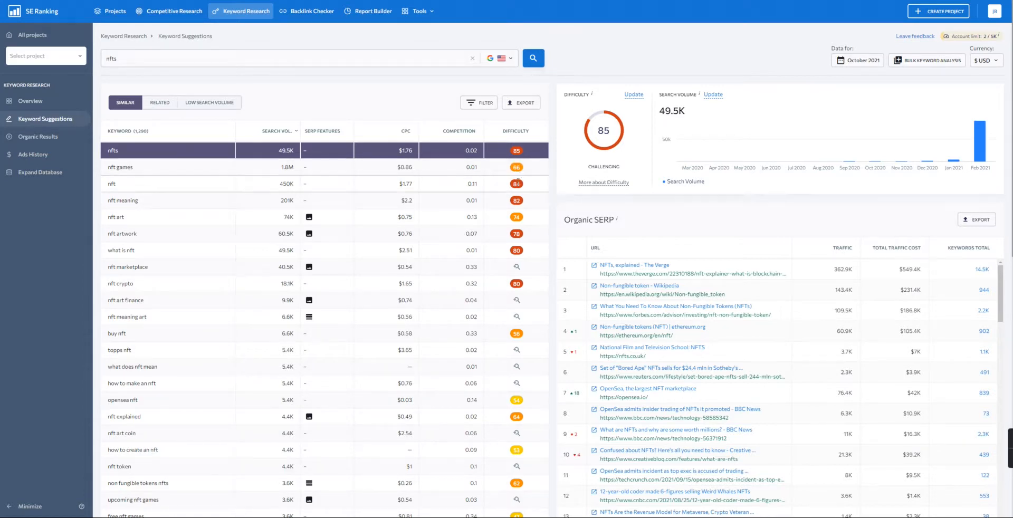
left_click(517, 268)
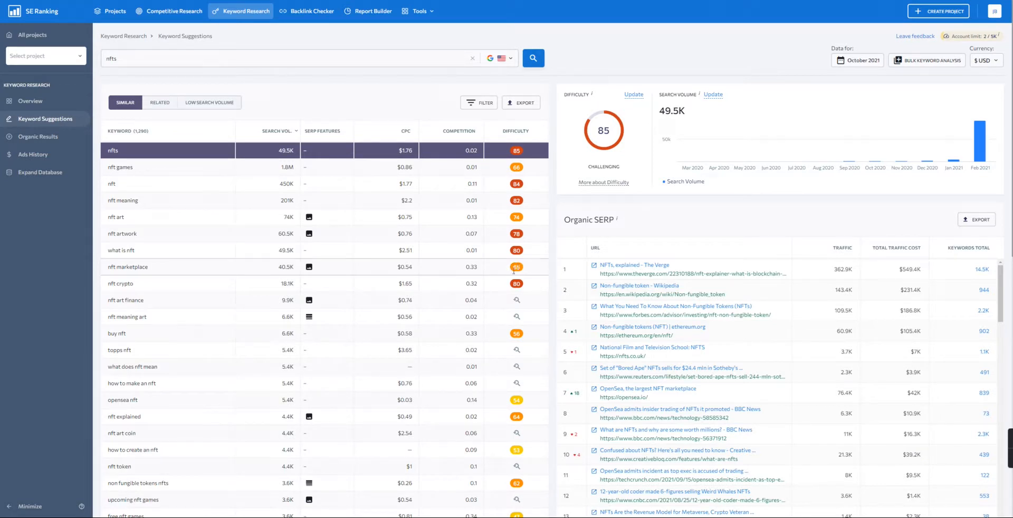
left_click(511, 300)
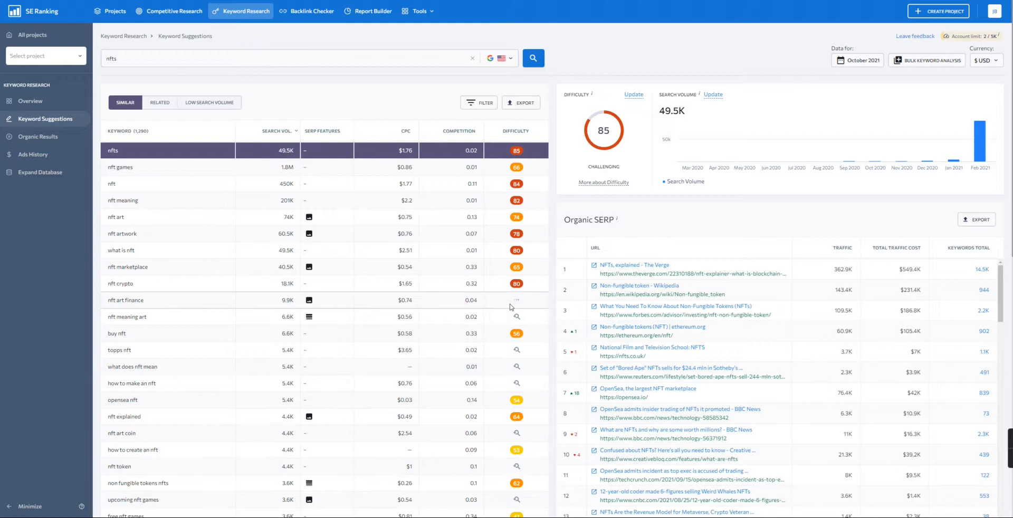
left_click(516, 316)
- Fetch the difficulty score of topps nft, then open the keyword's details and its first organic search result
scroll(522, 319, "down", 1)
left_click(516, 311)
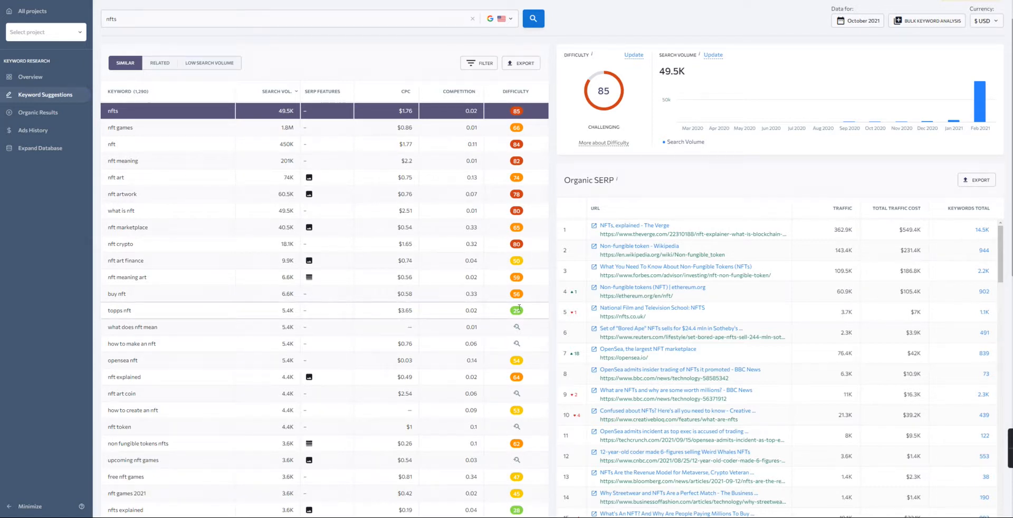
left_click(136, 313)
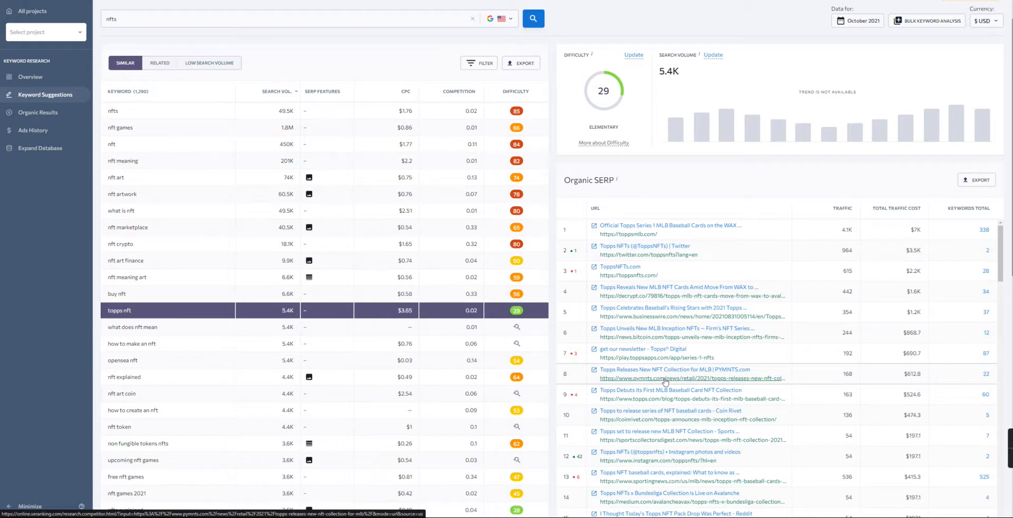
left_click(593, 229)
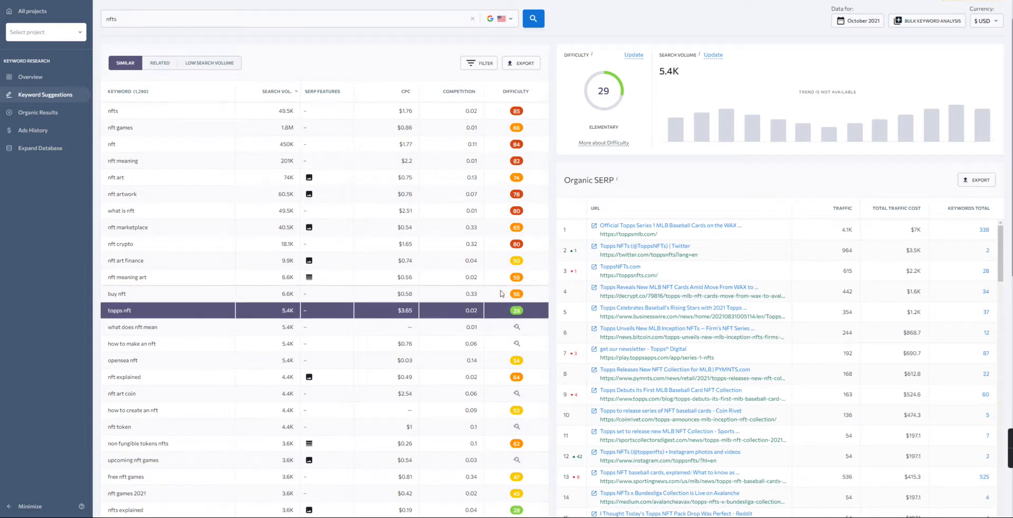
- Fetch the difficulty scores of what does nft mean, how to make an nft, nft art coin, nft token and upcoming nft games
scroll(506, 297, "down", 3)
left_click(518, 248)
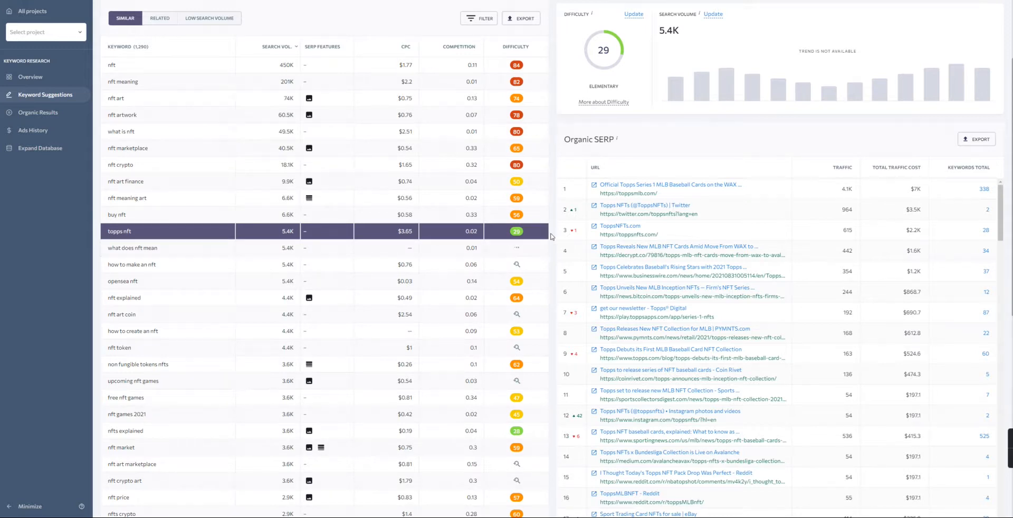
left_click(518, 265)
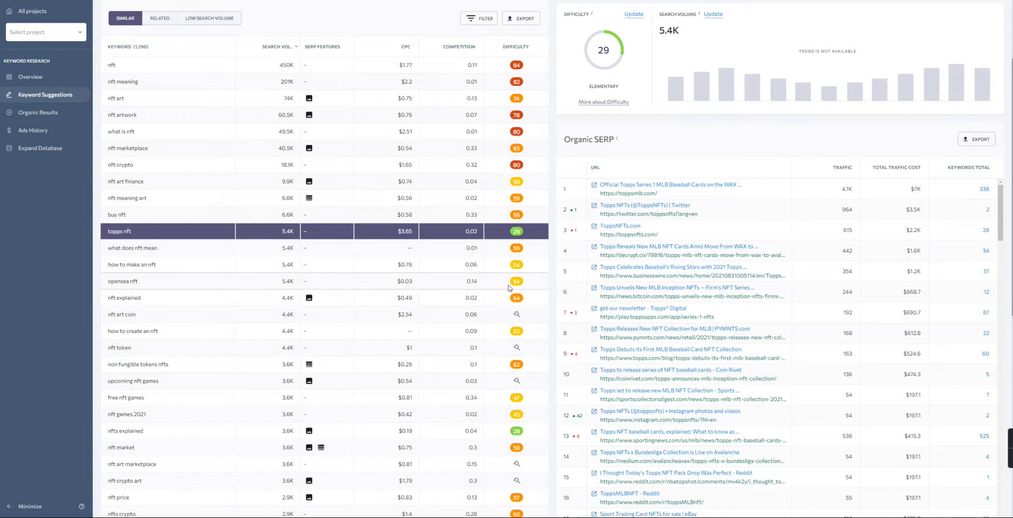
left_click(516, 315)
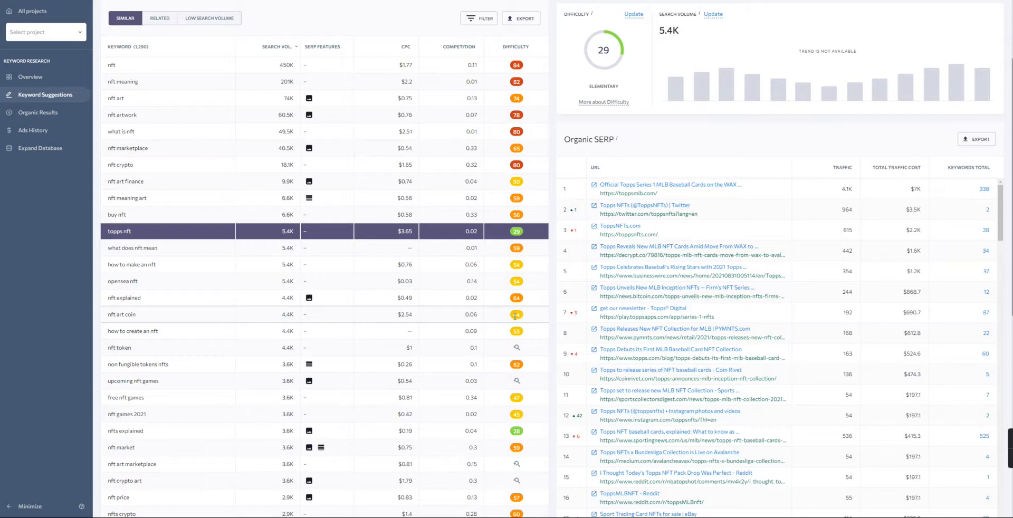
left_click(517, 348)
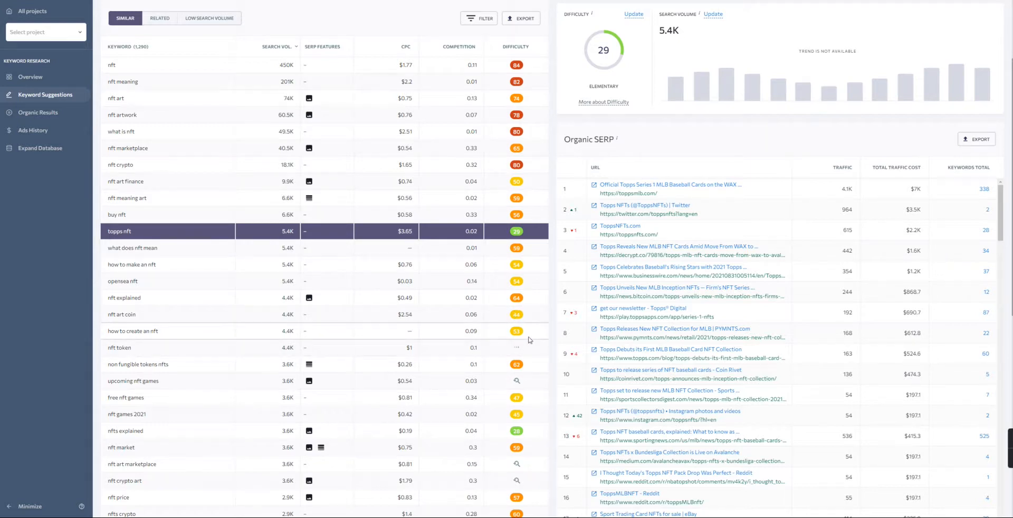
scroll(529, 339, "down", 3)
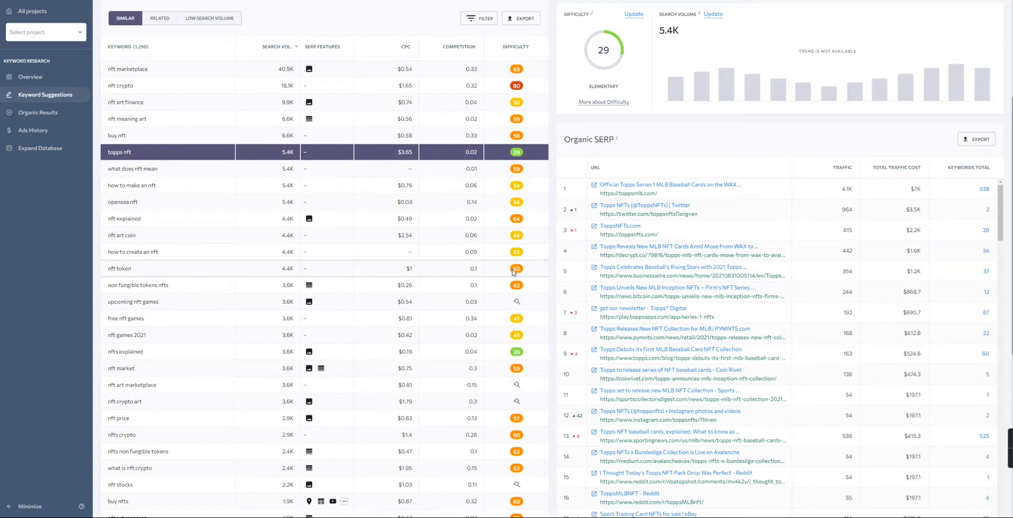
left_click(516, 302)
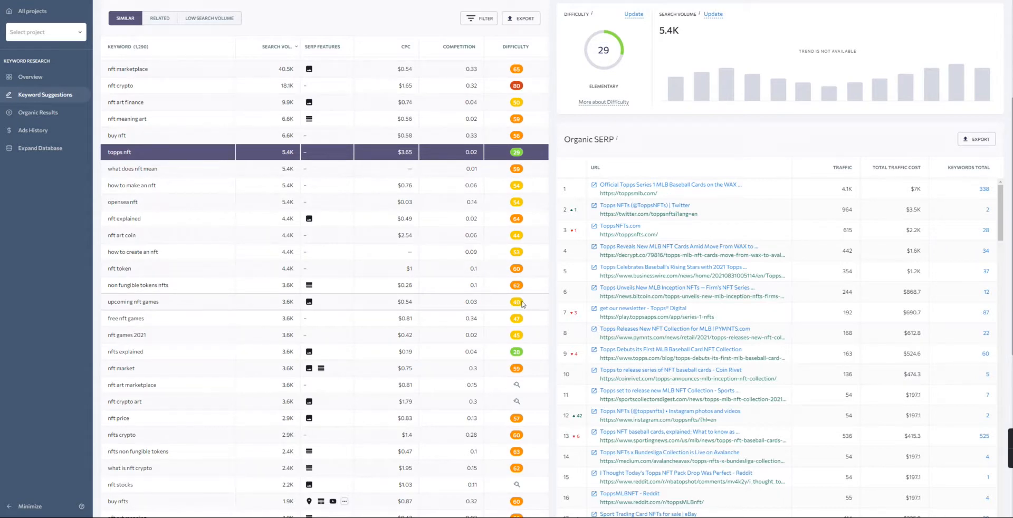
- Fetch the missing difficulty scores of nft art marketplace, nft crypto art, nft stocks and nfts art
scroll(527, 349, "down", 3)
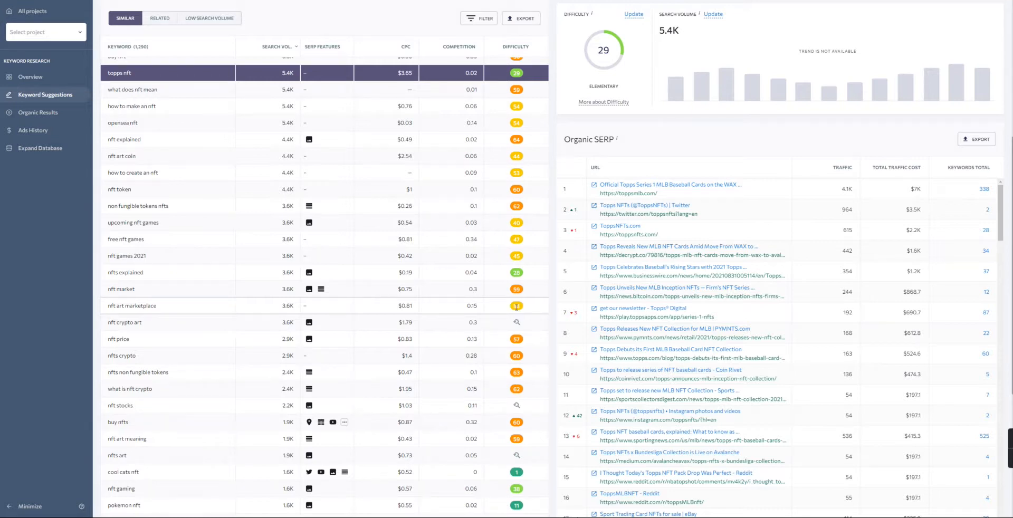
left_click(517, 323)
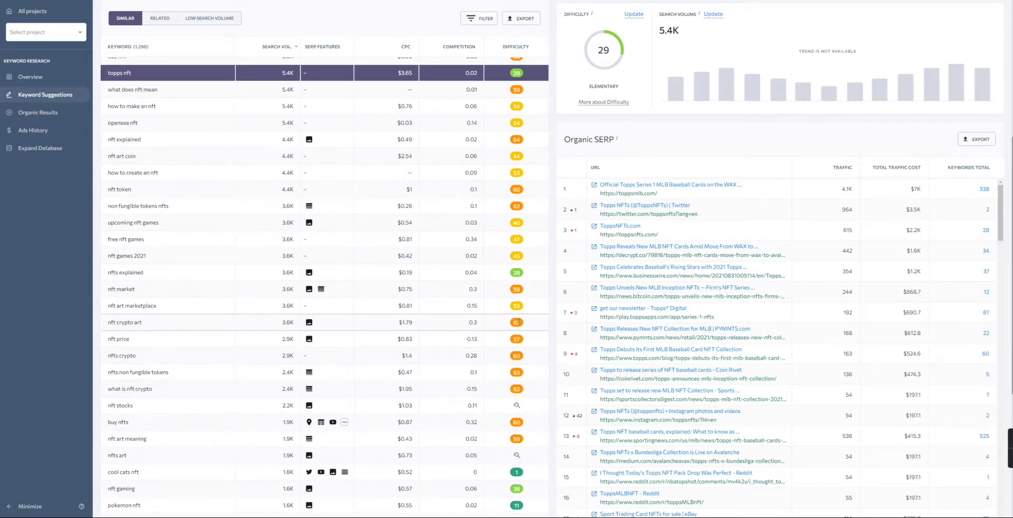
scroll(517, 323, "down", 3)
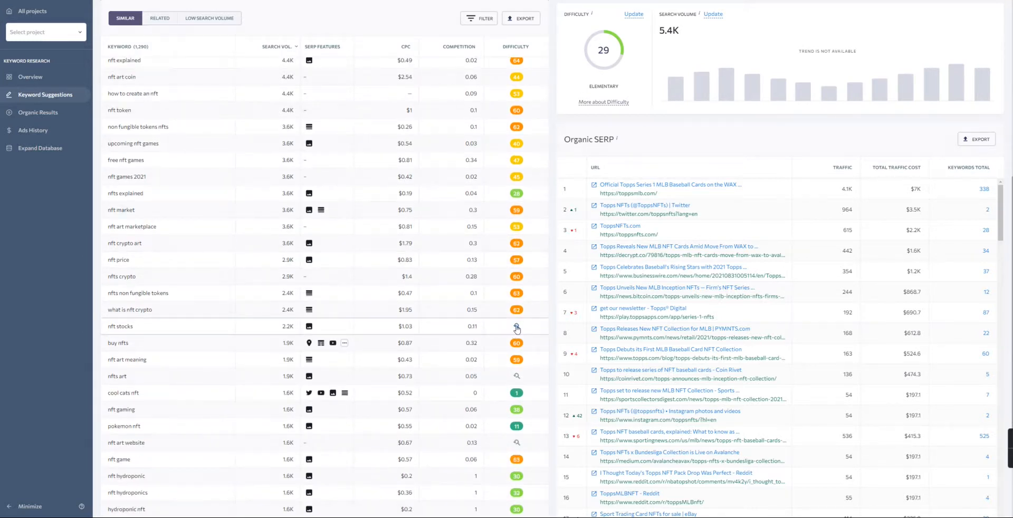
left_click(516, 326)
left_click(518, 377)
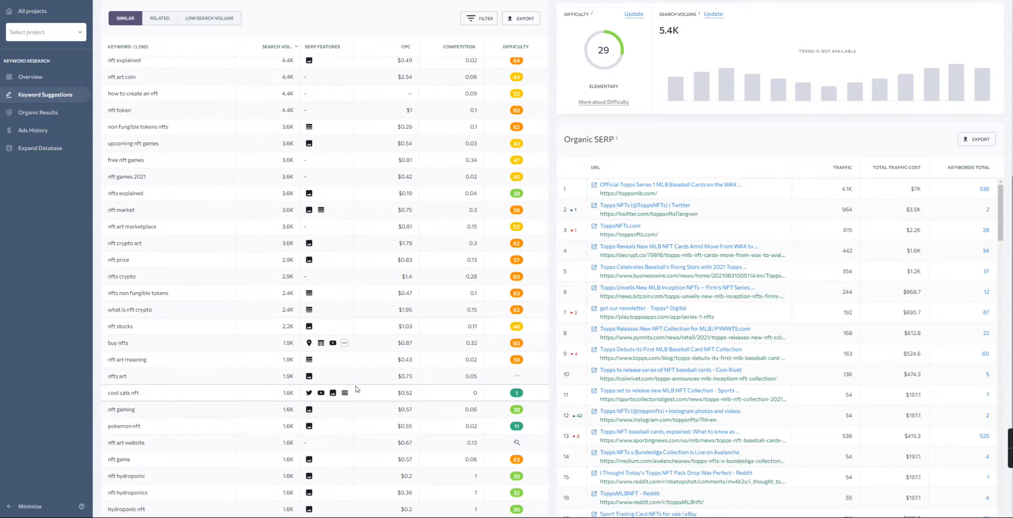
- Examine the difficulty and organic search results of cool cats nft, nft gaming, pokemon nft, nft art website and nft hydroponic
left_click(500, 395)
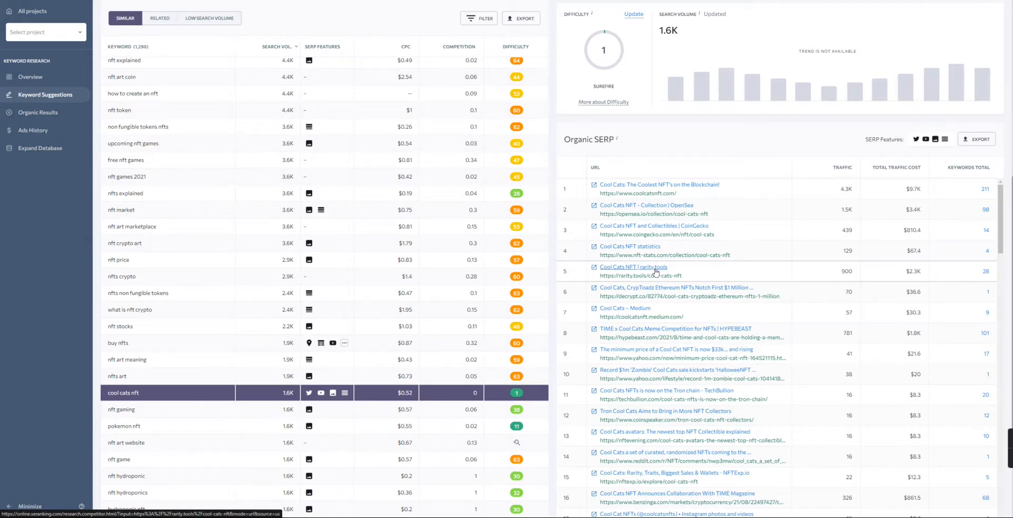
scroll(357, 338, "down", 3)
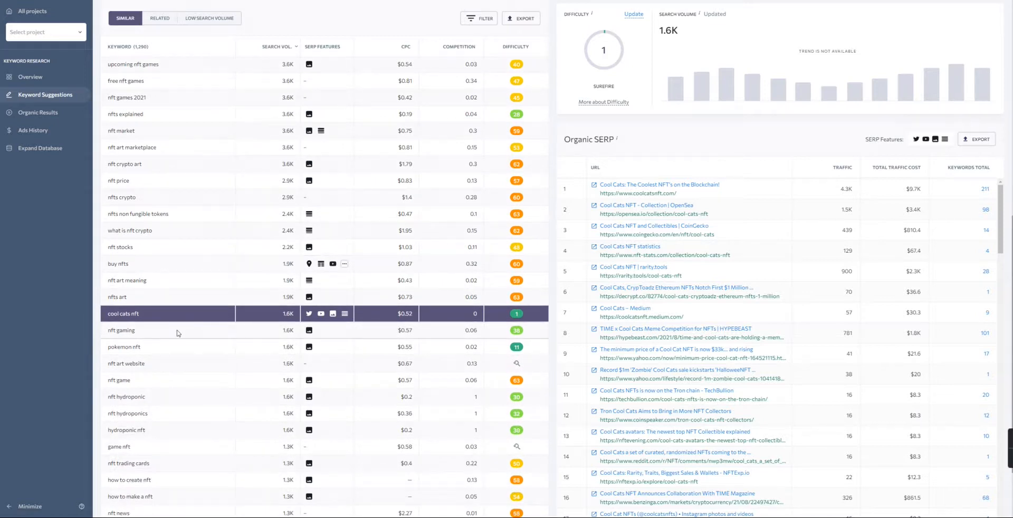
left_click(177, 333)
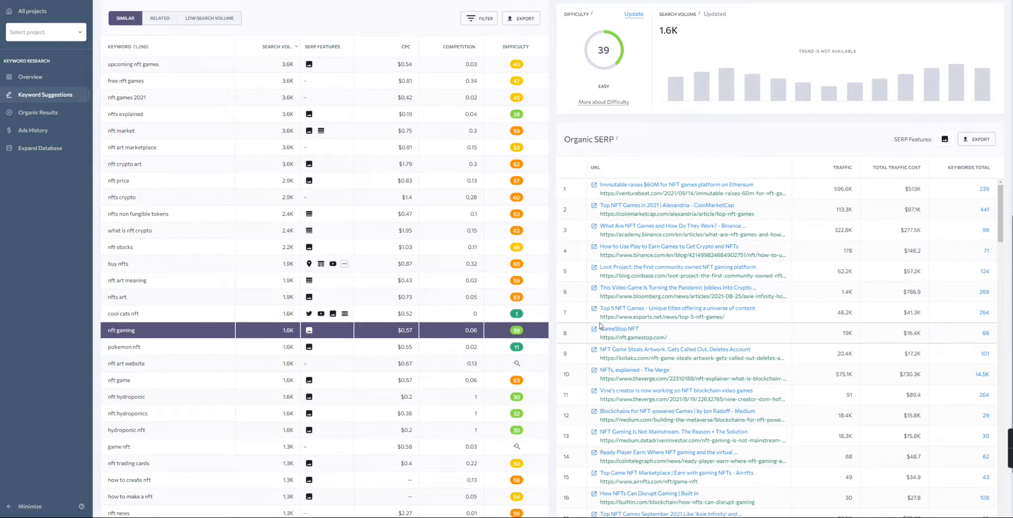
left_click(169, 345)
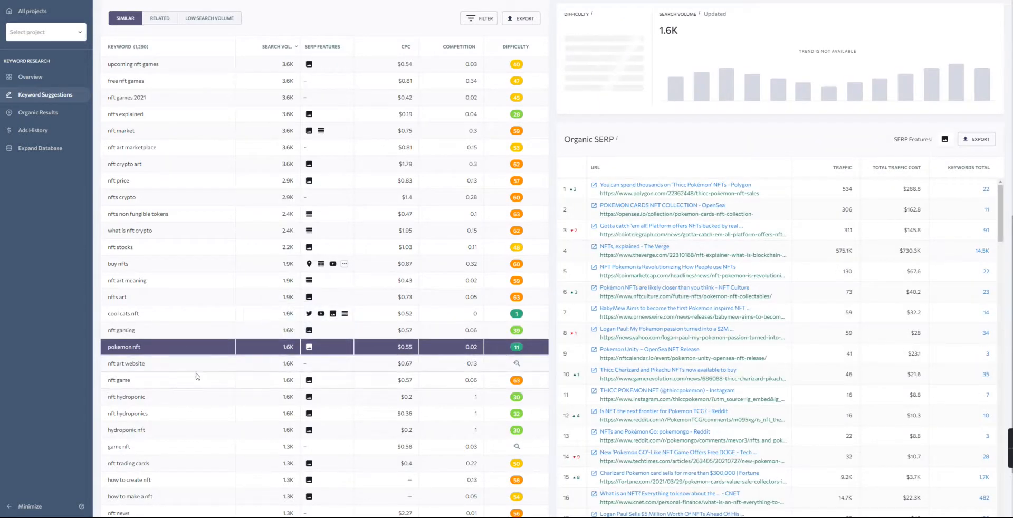
left_click(158, 365)
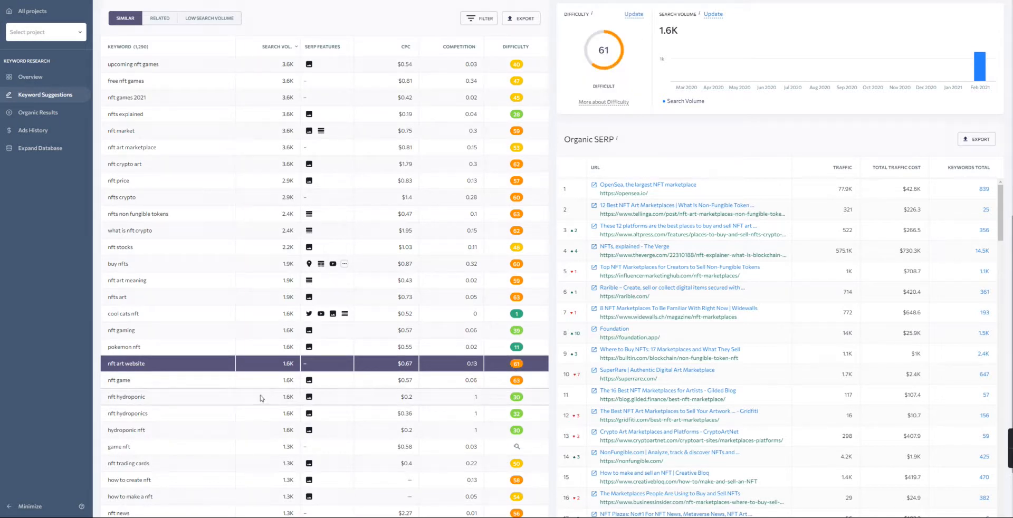
left_click(204, 396)
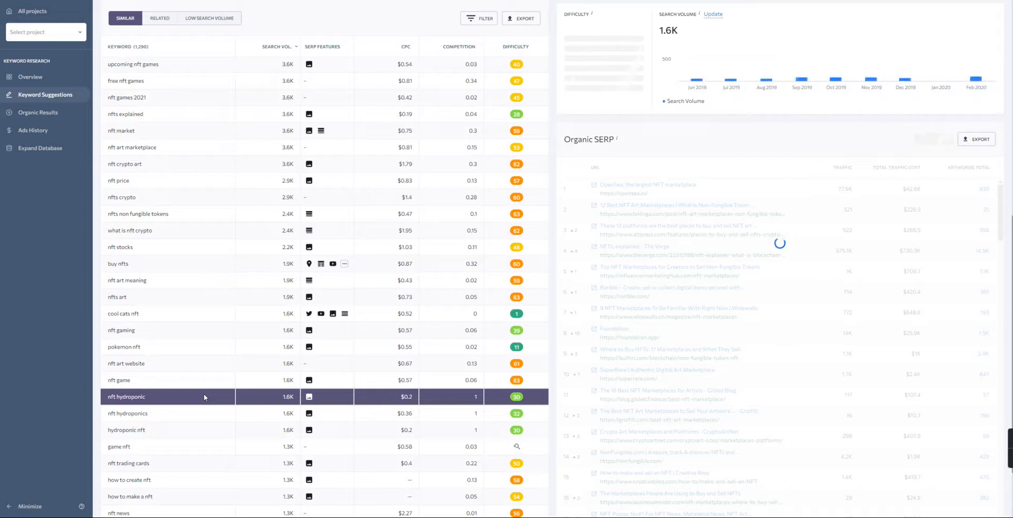
- Examine the difficulty and organic search results of nft hydroponics, hydroponic nft and game nft
scroll(159, 346, "down", 2)
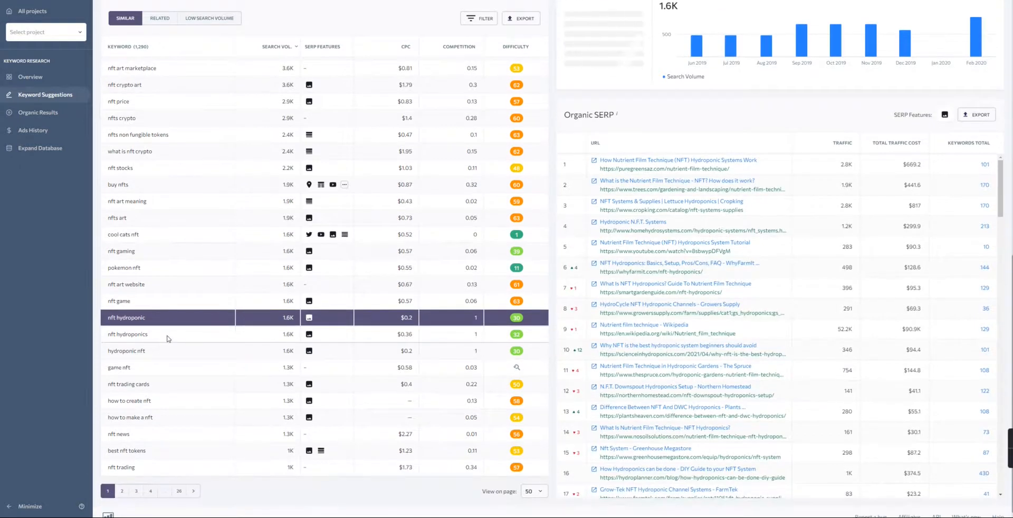
left_click(168, 334)
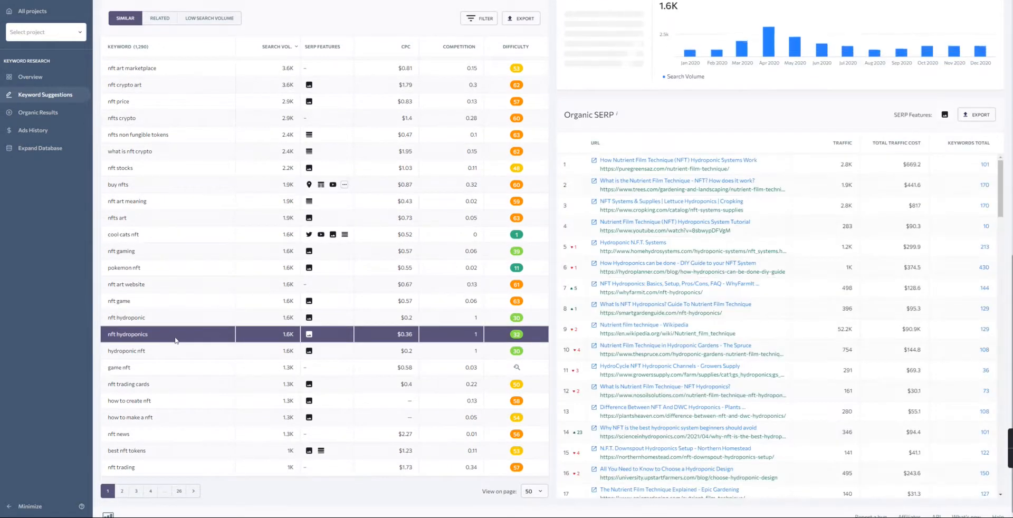
left_click(171, 353)
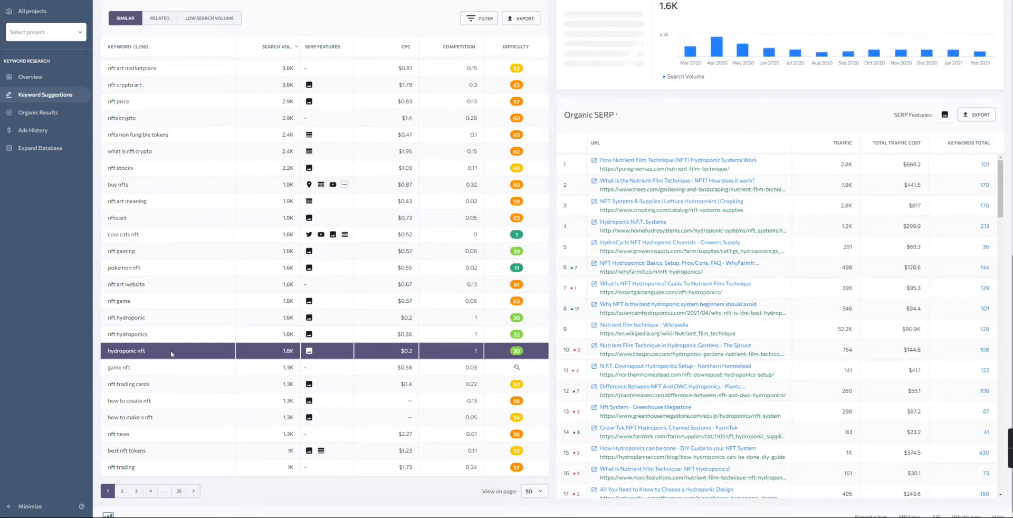
left_click(193, 368)
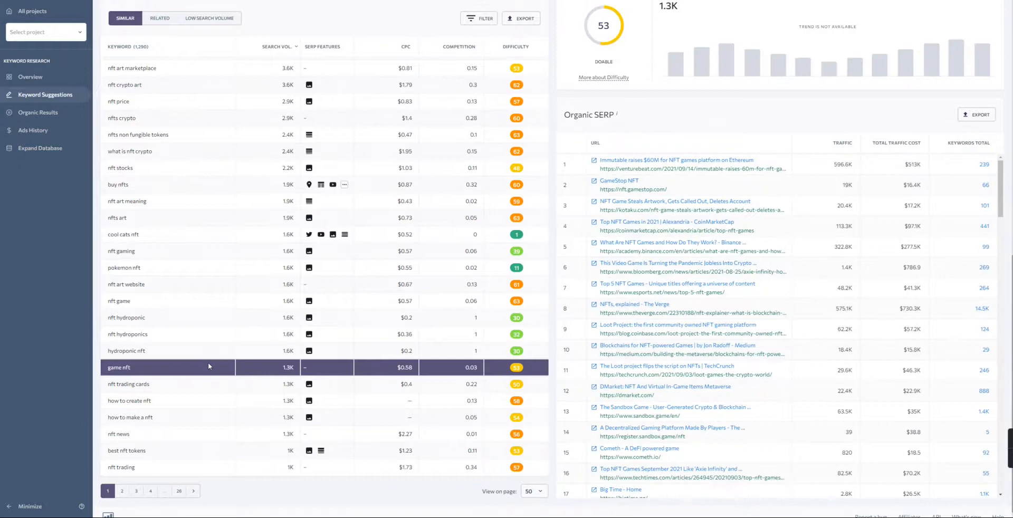
- Go to page 2 of the suggestions and fetch the difficulty and search results of nft art for sale, nft punks, nft collectors, nft artist and nft artists
left_click(122, 490)
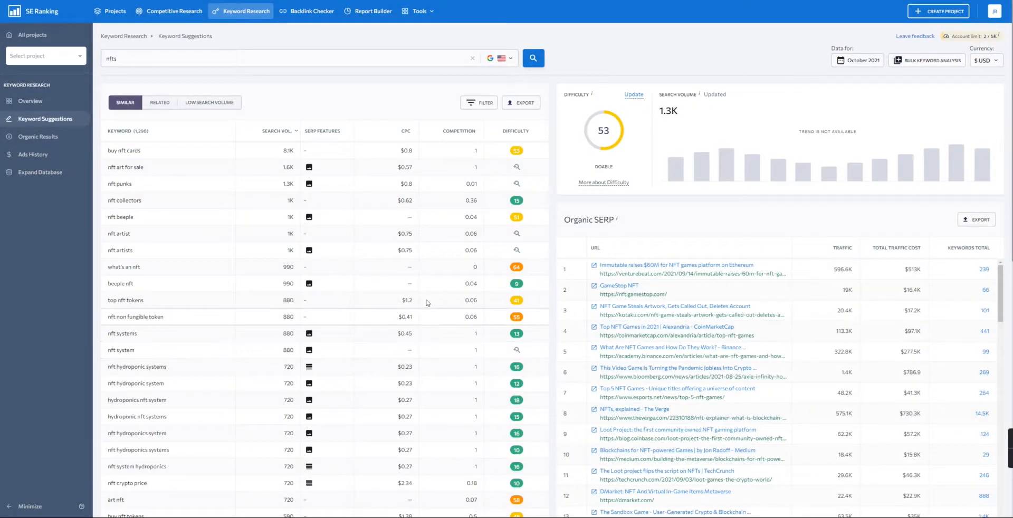
left_click(162, 168)
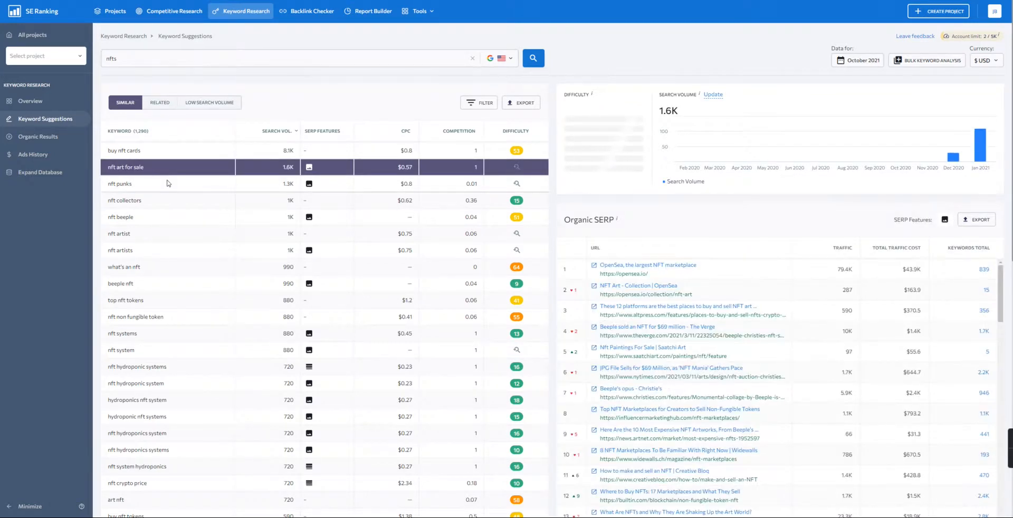
left_click(166, 183)
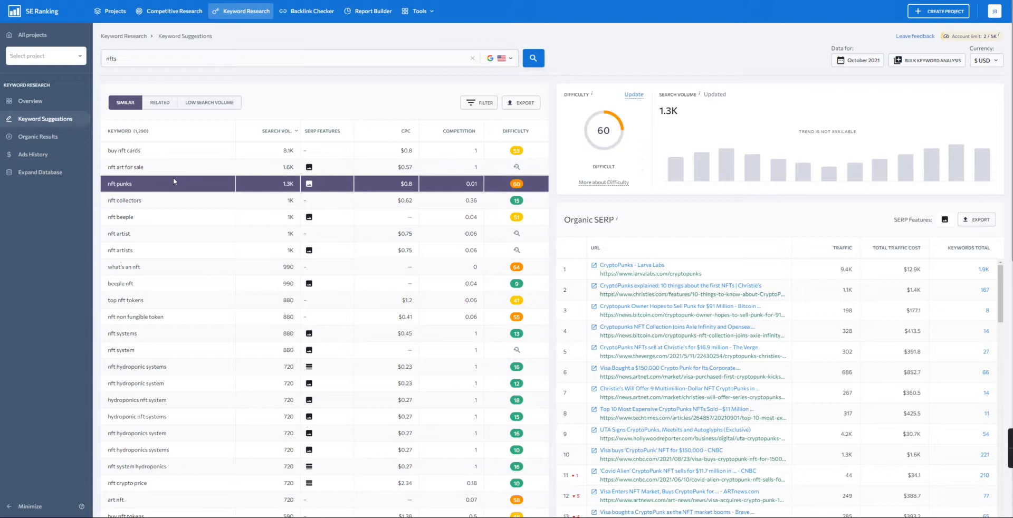
left_click(168, 165)
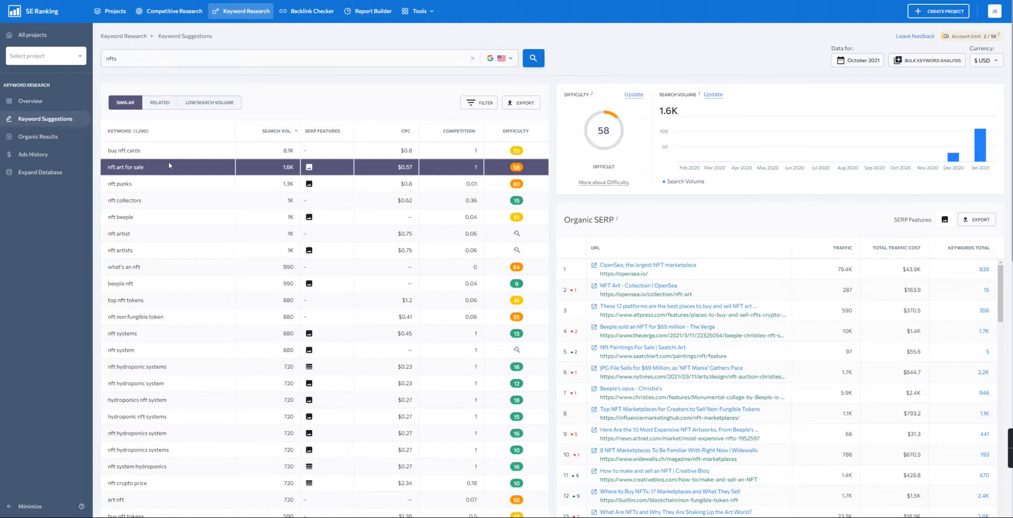
left_click(169, 201)
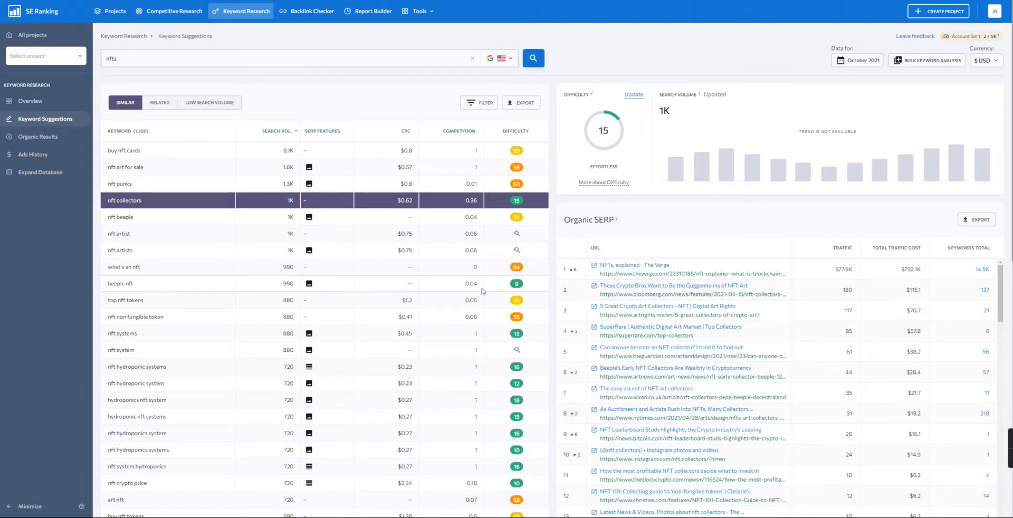
left_click(176, 236)
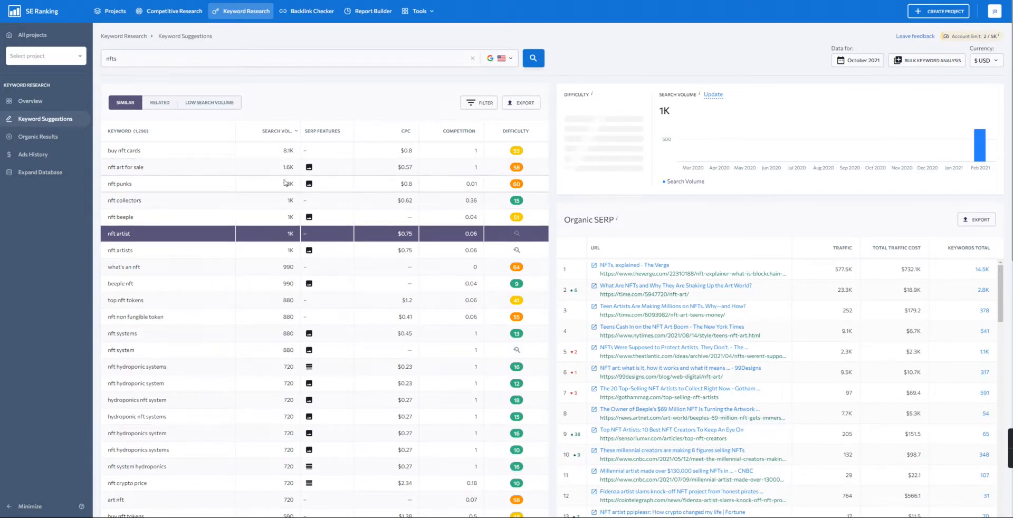
left_click(164, 252)
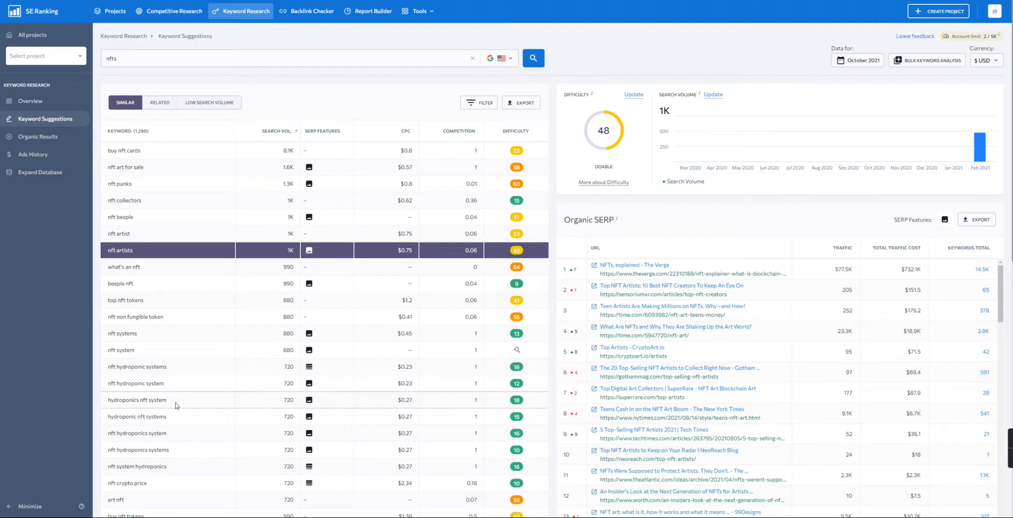
- Examine the difficulty, search volume and organic search results of nft hydroponic systems and nft crypto price
left_click(176, 368)
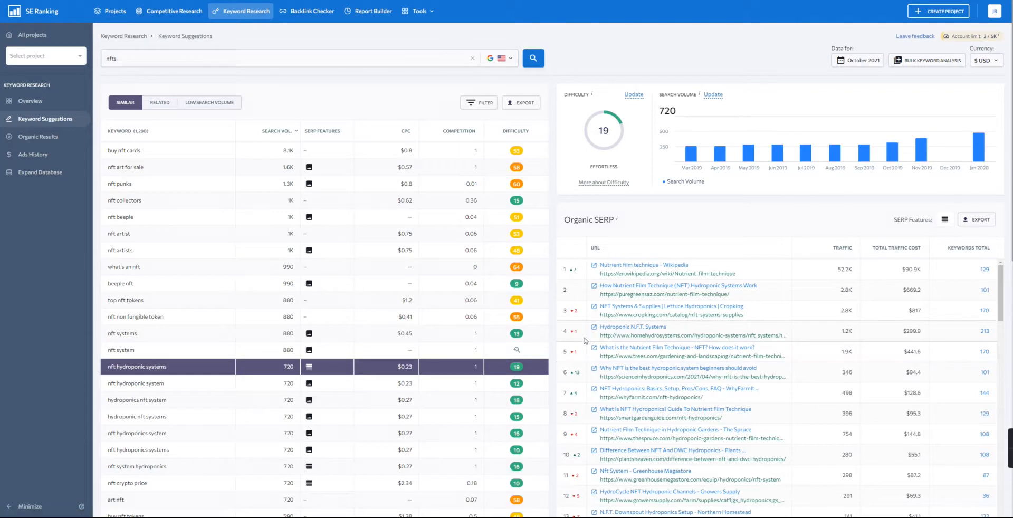
scroll(553, 340, "down", 3)
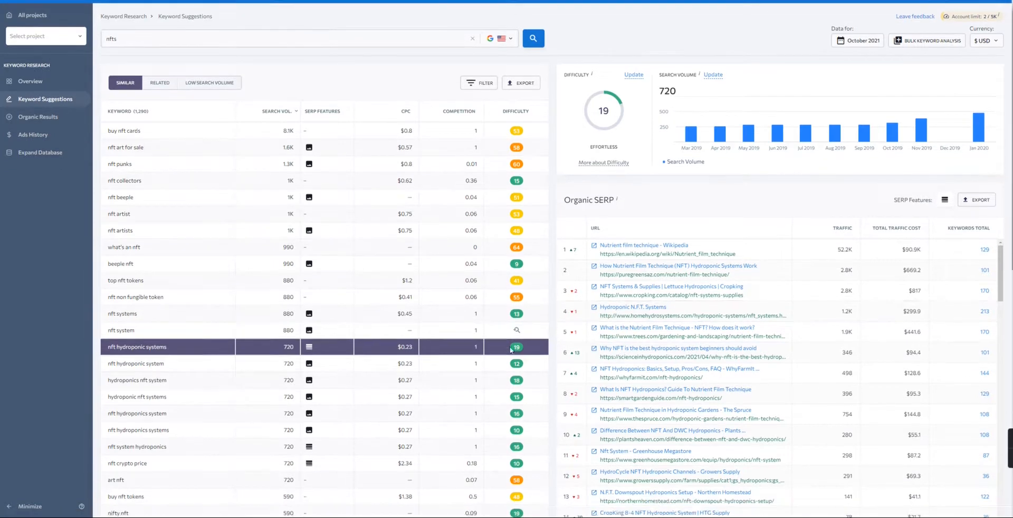
scroll(255, 331, "down", 1)
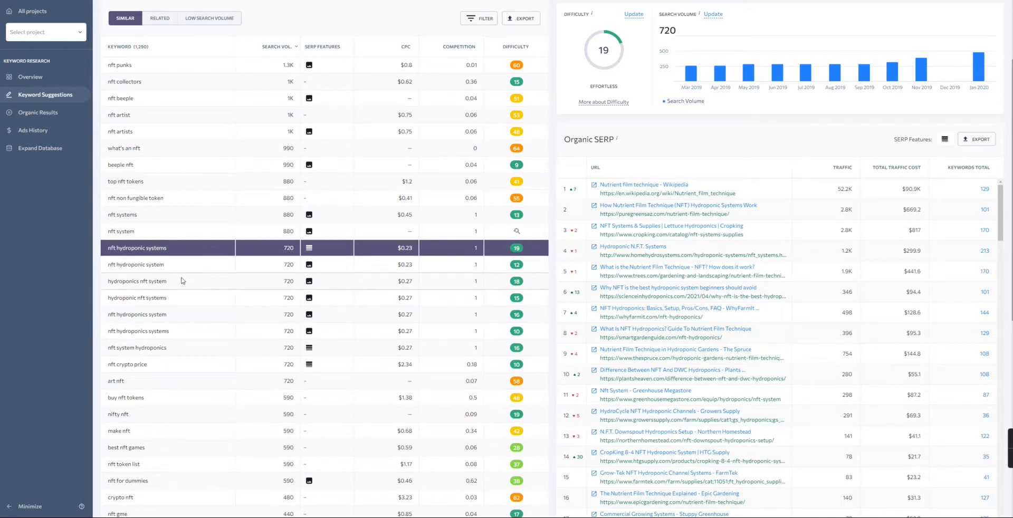
left_click(166, 369)
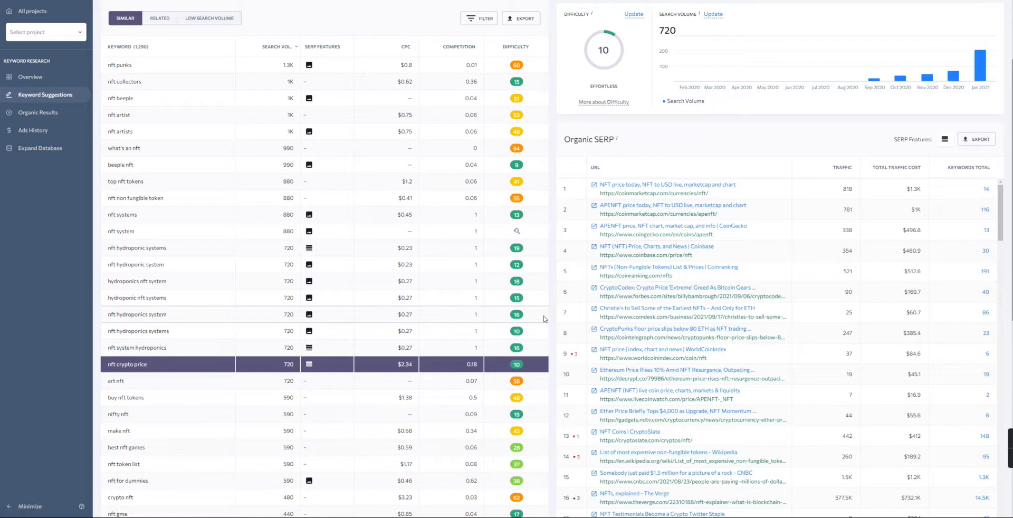
- Review the remaining similar keywords on page 2 for search volume and difficulty
scroll(205, 368, "down", 1)
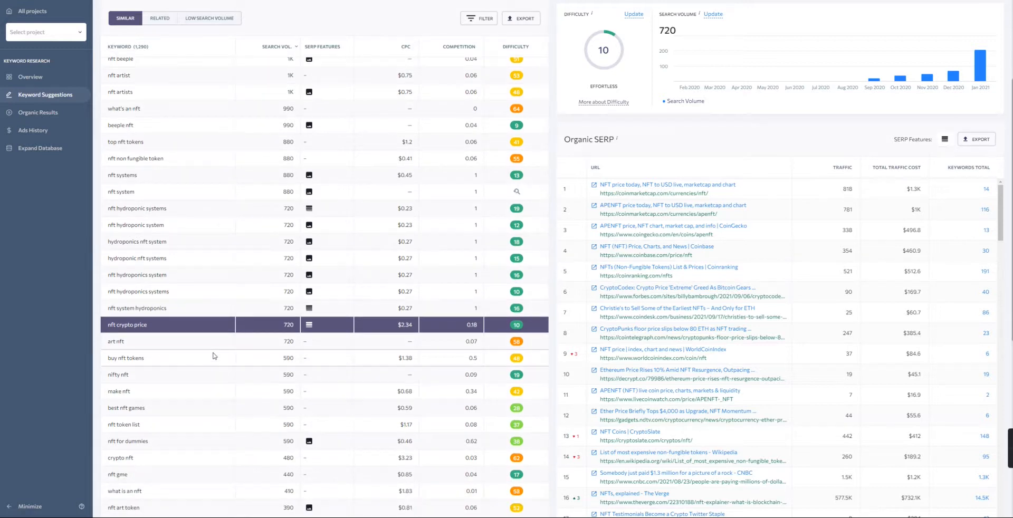
scroll(253, 372, "down", 2)
scroll(363, 326, "down", 2)
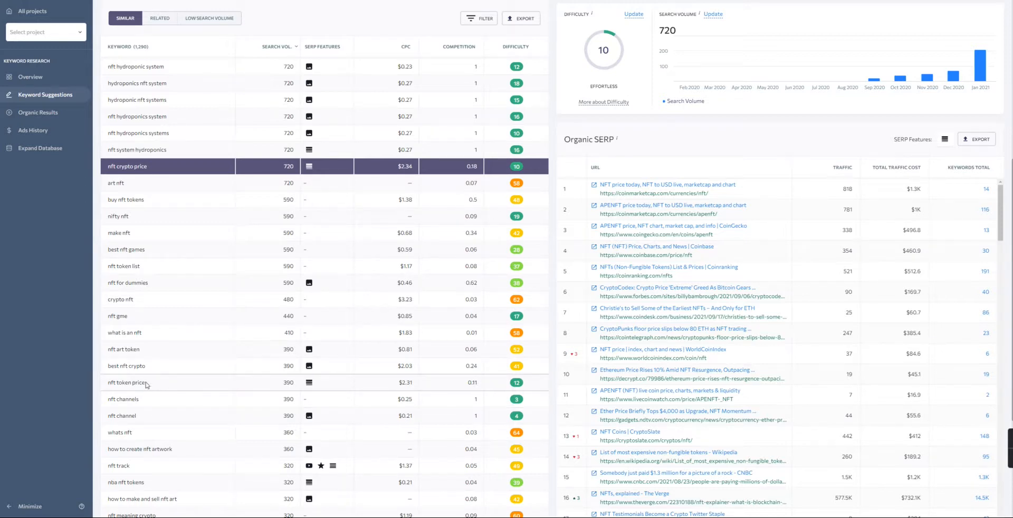
scroll(228, 356, "down", 3)
scroll(227, 357, "down", 2)
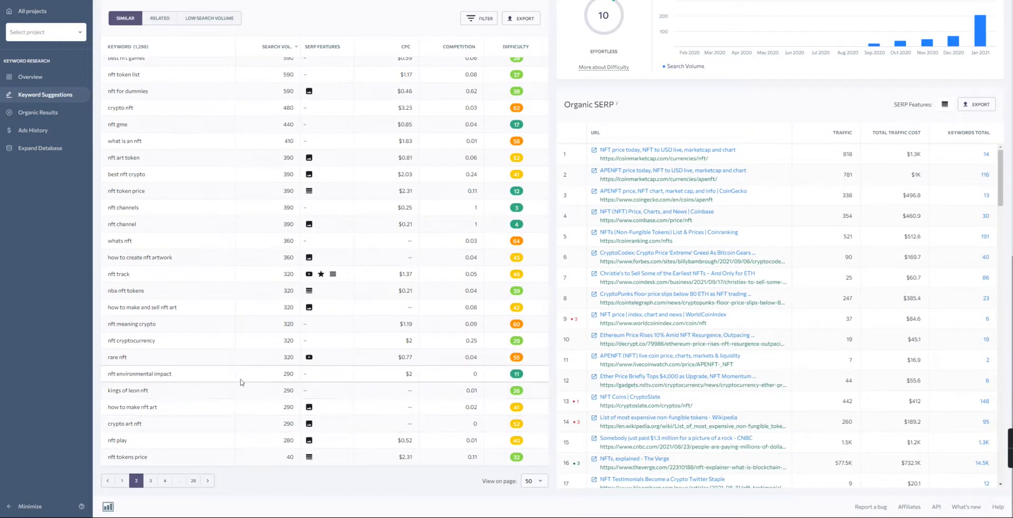
scroll(243, 378, "up", 4)
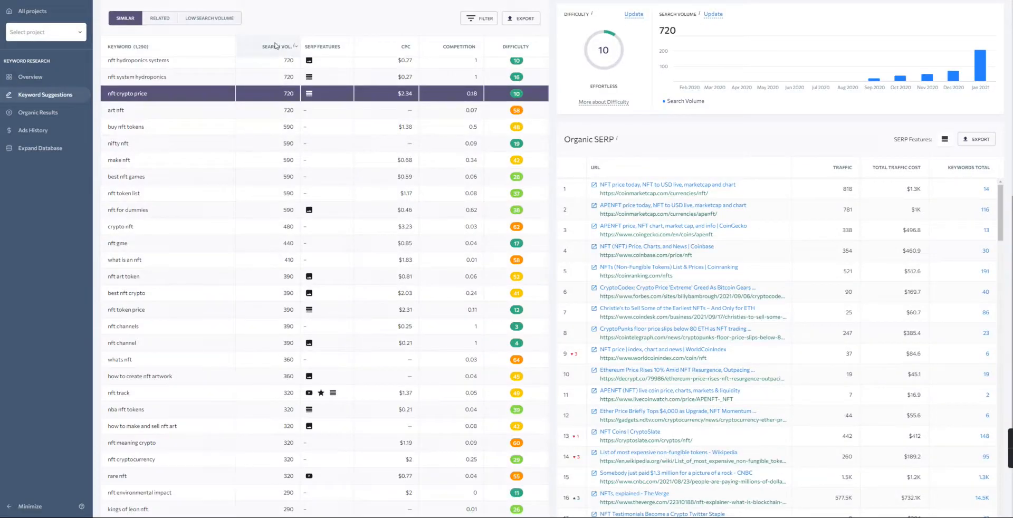
scroll(379, 280, "up", 6)
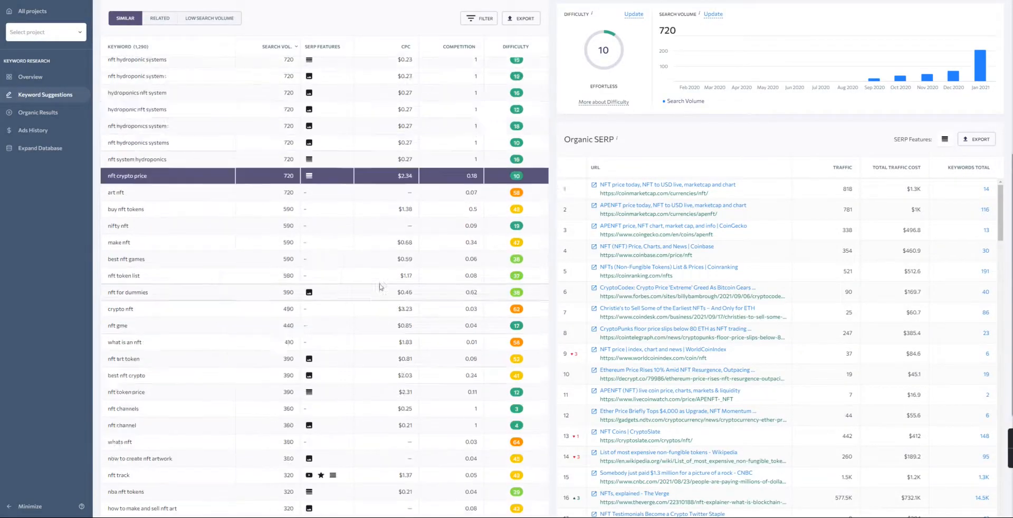
scroll(374, 271, "up", 5)
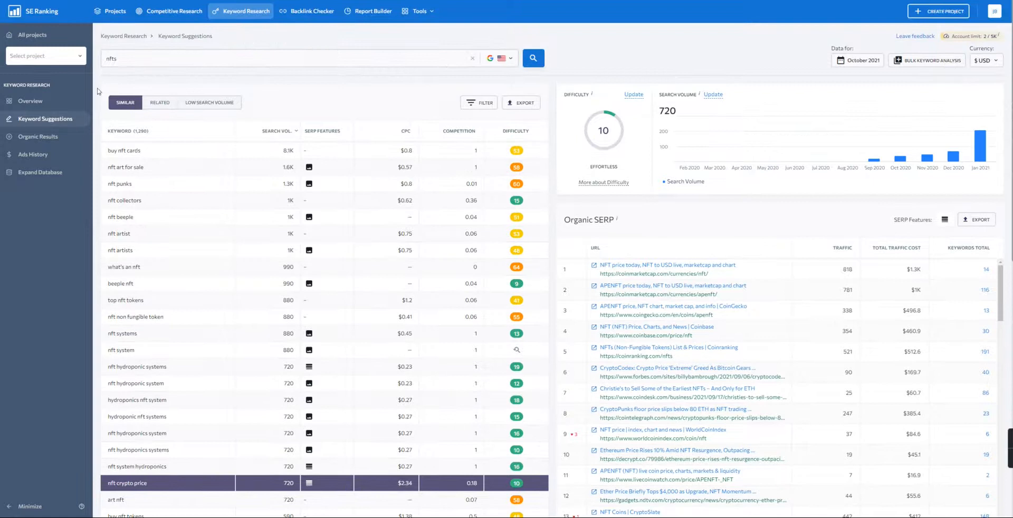
- Show the related keywords for nfts and sort them by difficulty from lowest to highest
left_click(160, 104)
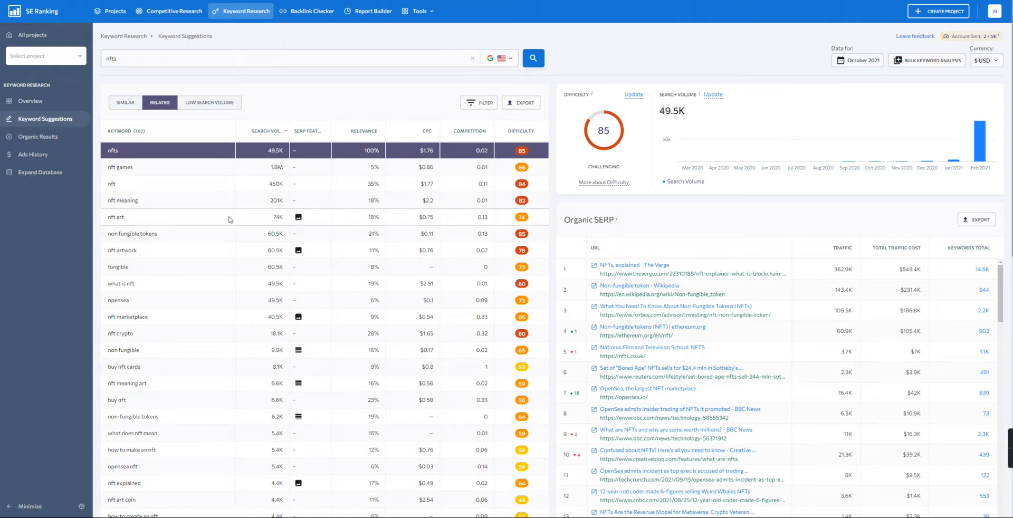
left_click(518, 132)
left_click(517, 131)
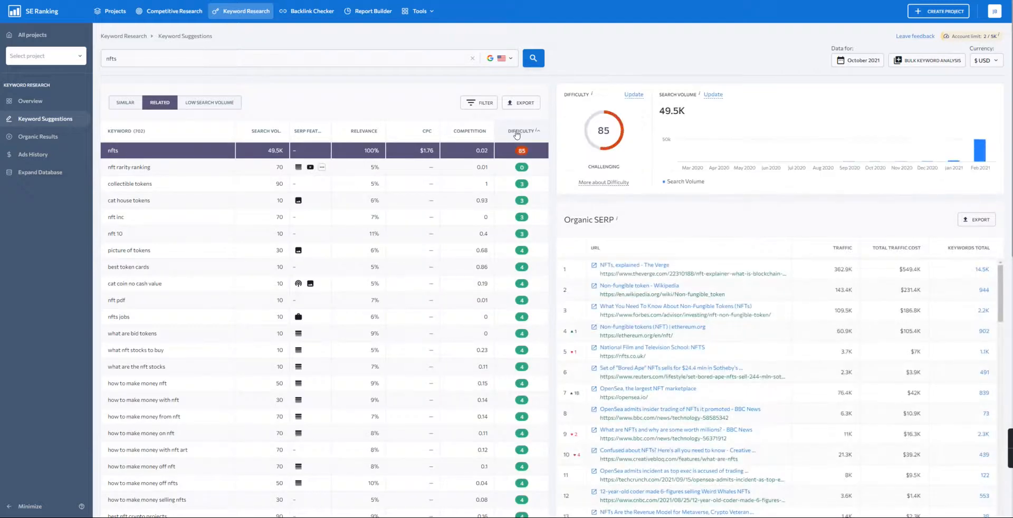
- Examine nft rarity ranking and view the competitive research overview of its first organic result, then return to the keyword list
left_click(181, 168)
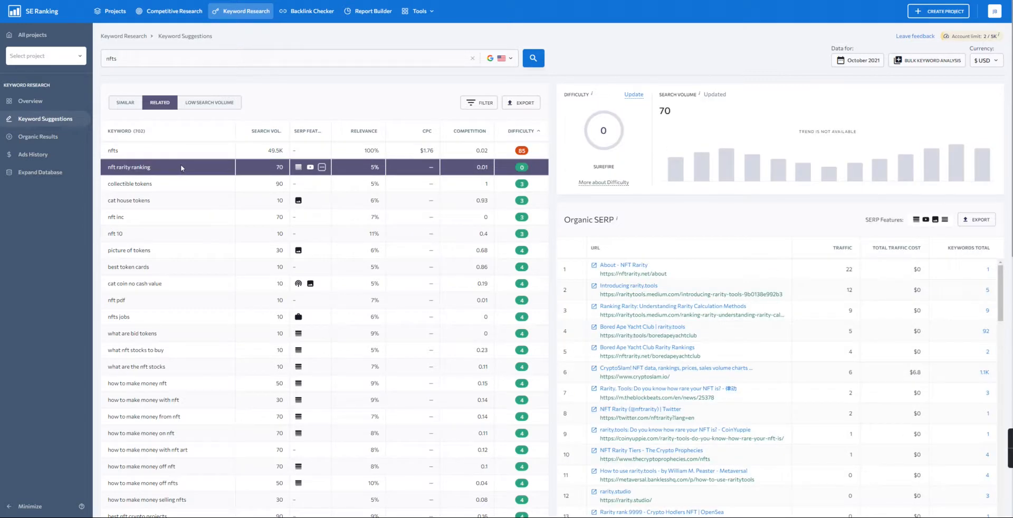
left_click(641, 277)
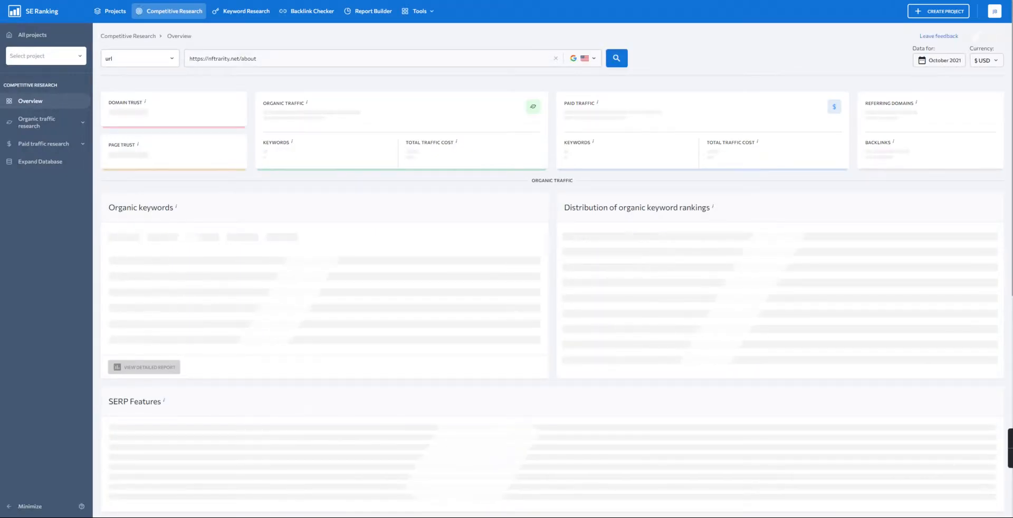
key("ctrl+w")
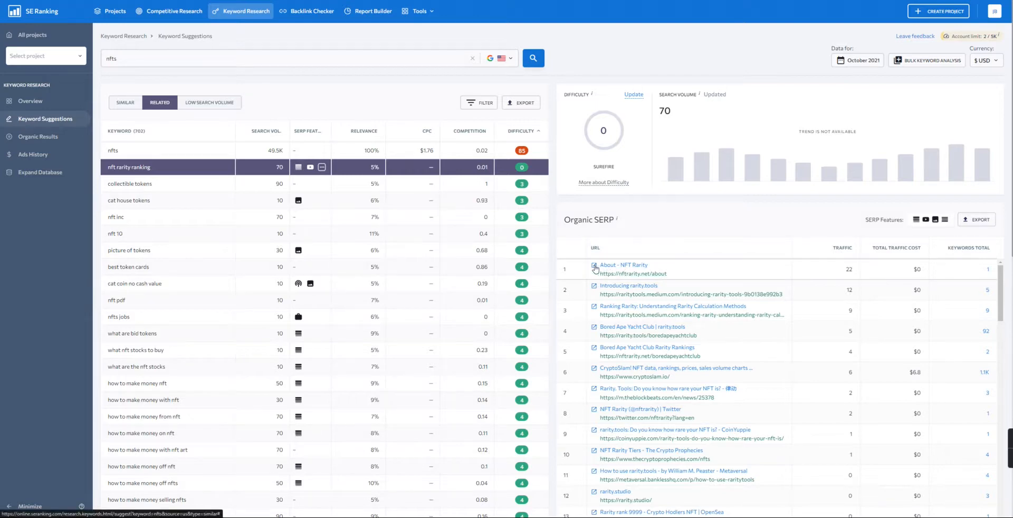
- Inspect the actual web pages of the first two organic results for nft rarity ranking, checking the first one with the MozBar
left_click(595, 268)
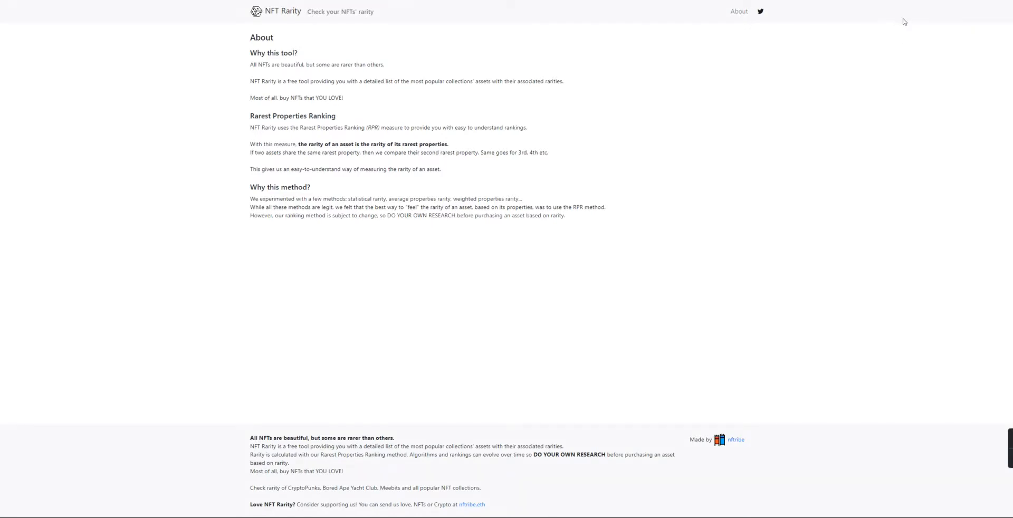
left_click(905, 1)
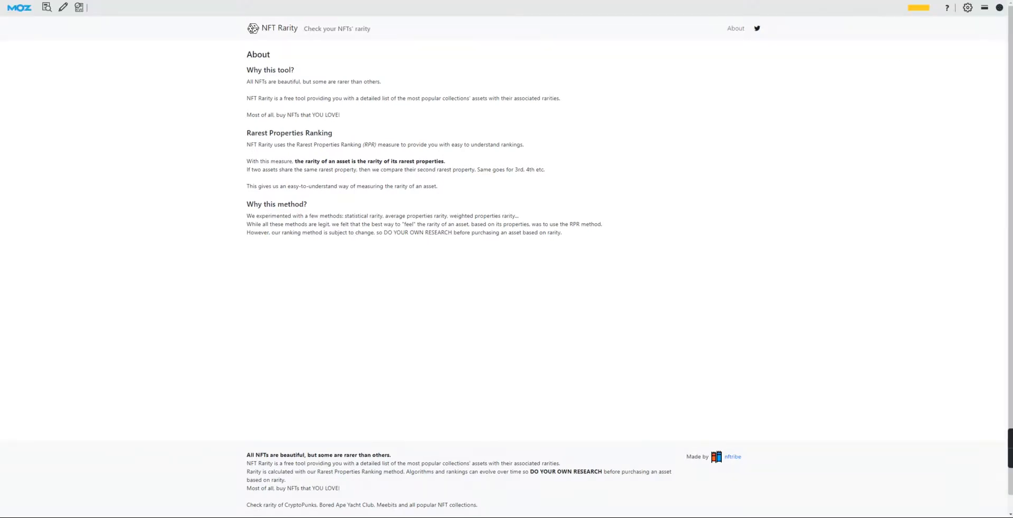
left_click(991, 7)
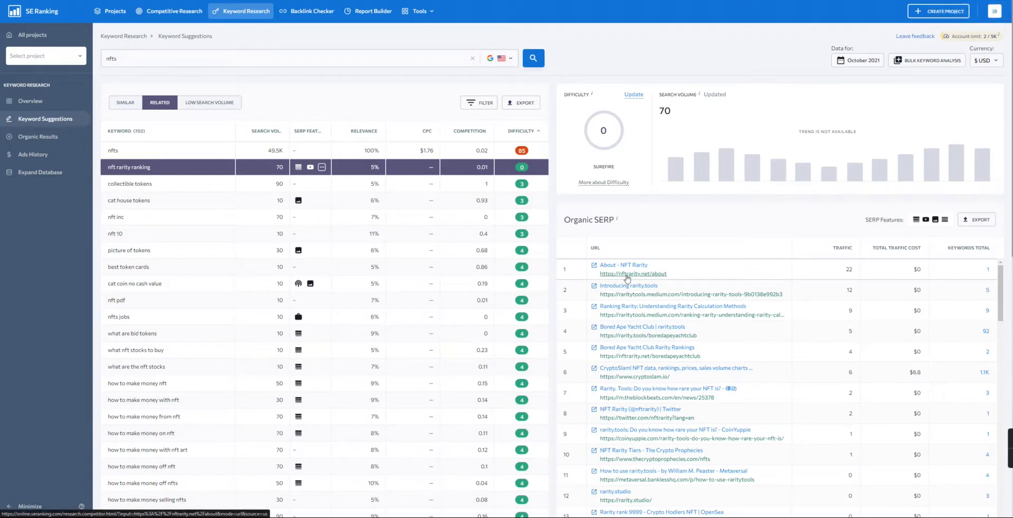
left_click(593, 288)
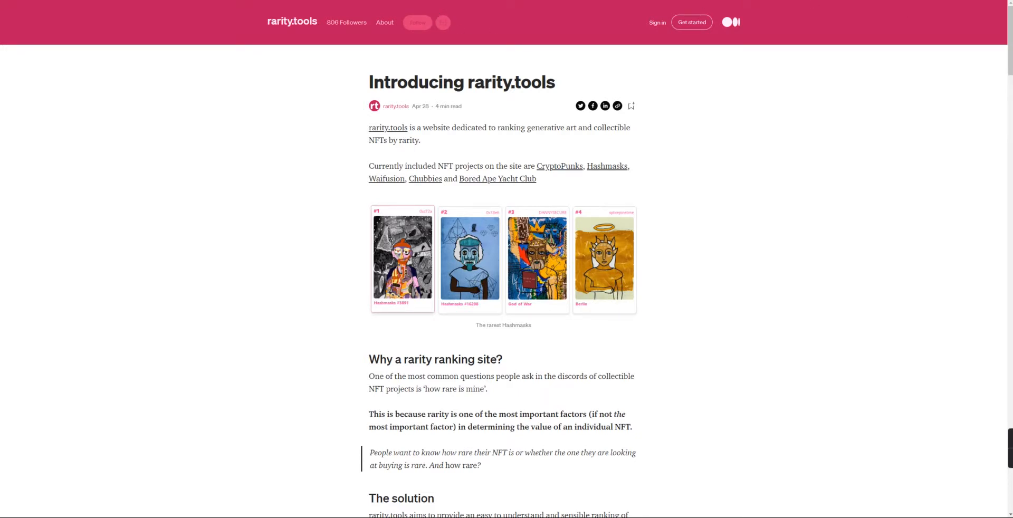
left_click(334, 0)
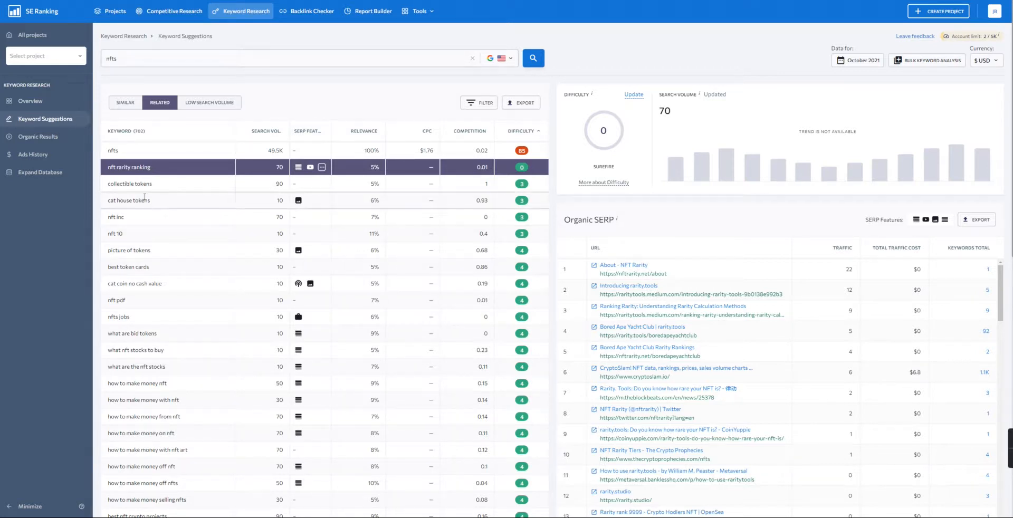
- Examine the difficulty and organic search results of cat house tokens, what nft stocks to buy and what are the nft stocks
left_click(161, 200)
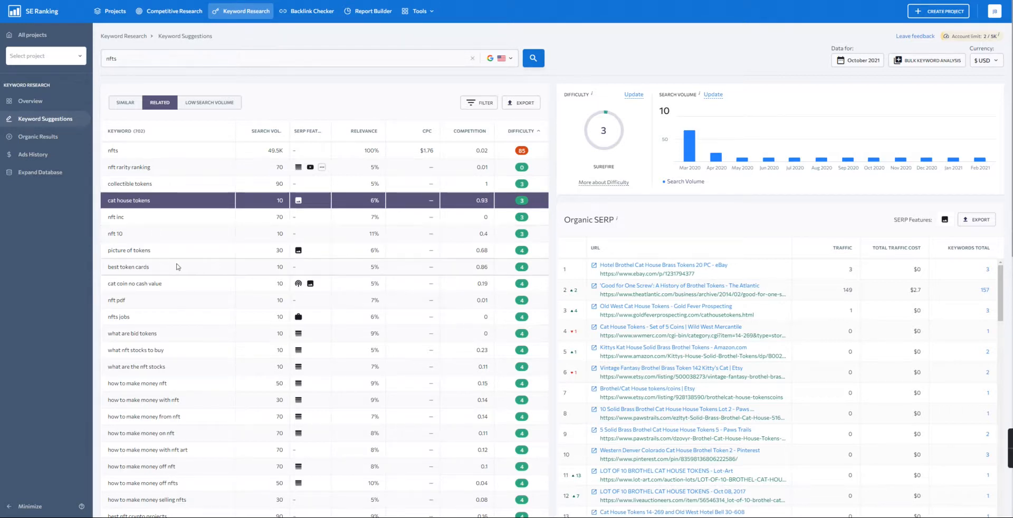
scroll(179, 258, "down", 1)
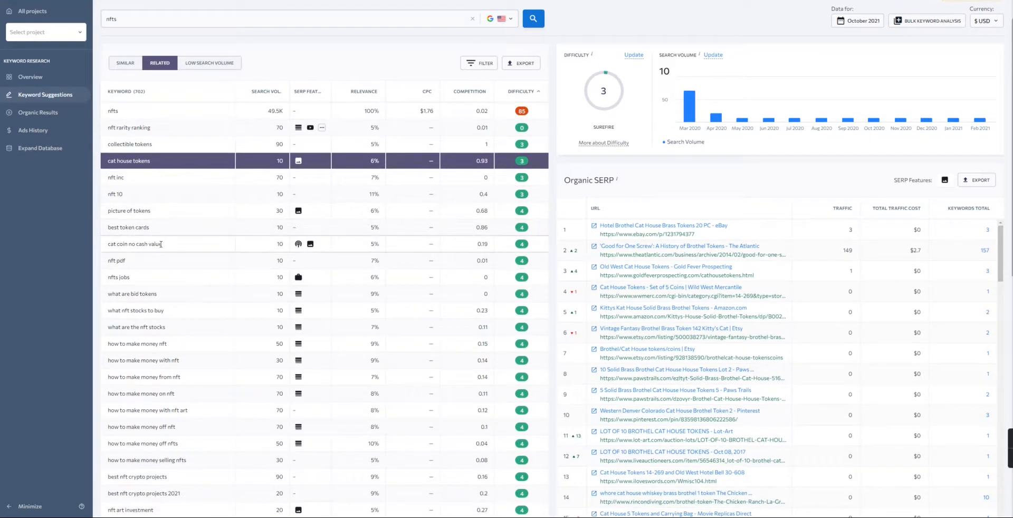
scroll(168, 248, "down", 1)
left_click(174, 272)
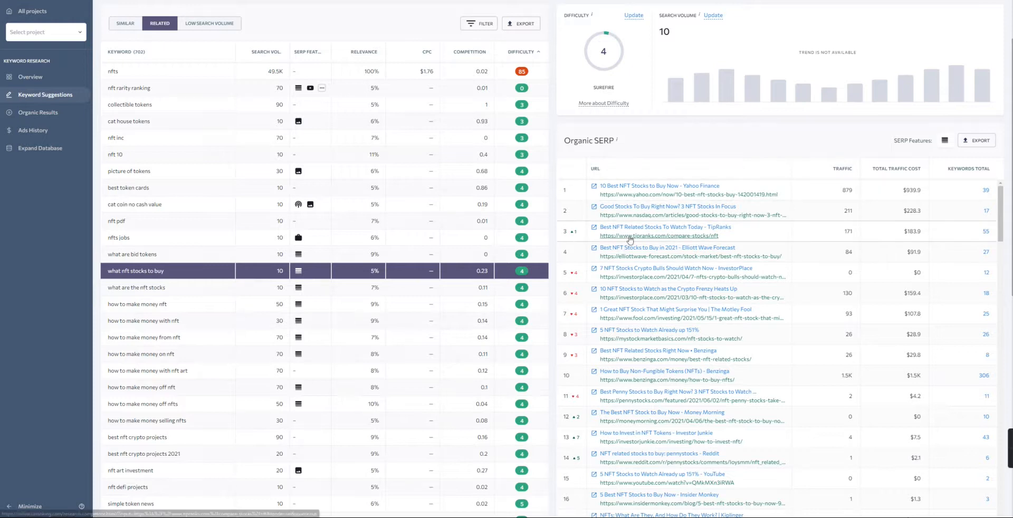
left_click(182, 287)
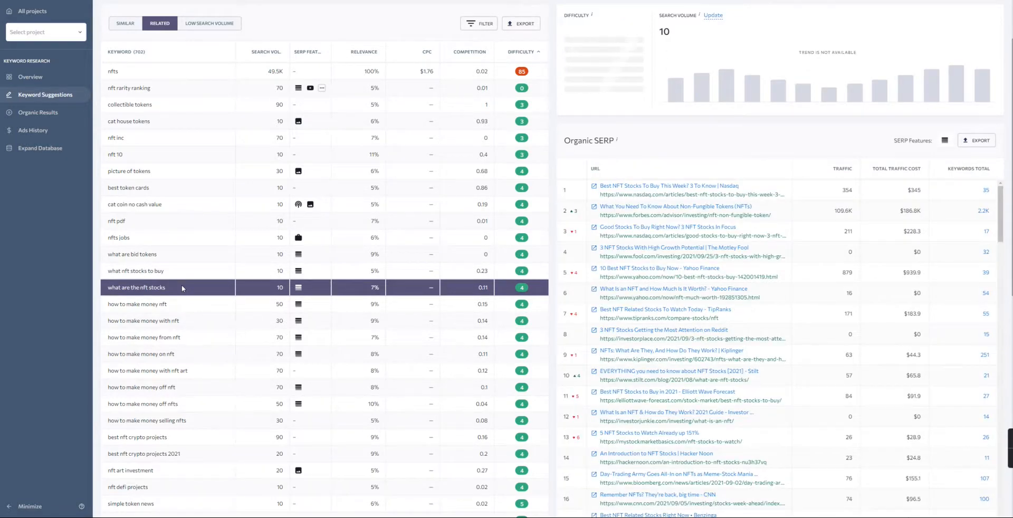
- Examine the difficulty and organic search results of how to make money selling nfts, and look through the keywords beyond it
scroll(184, 298, "down", 1)
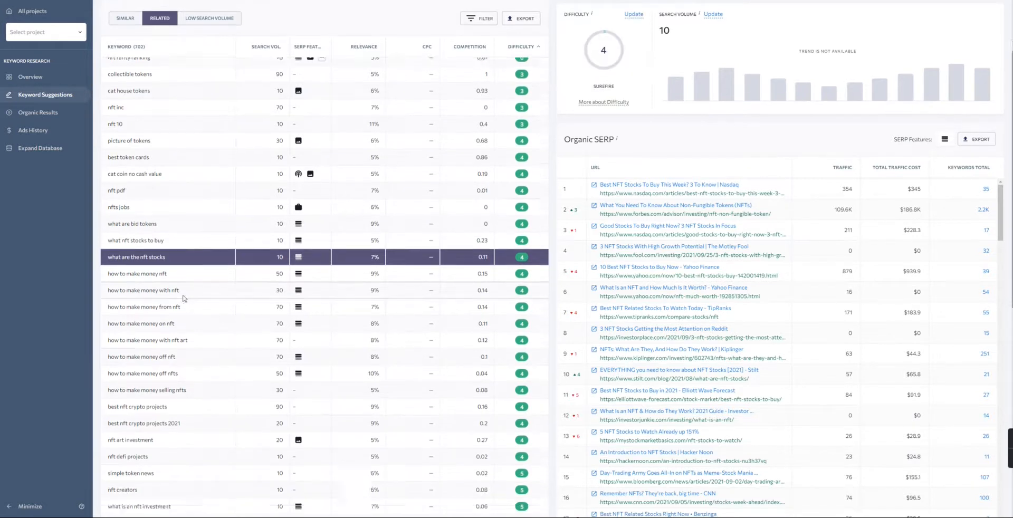
scroll(183, 298, "down", 3)
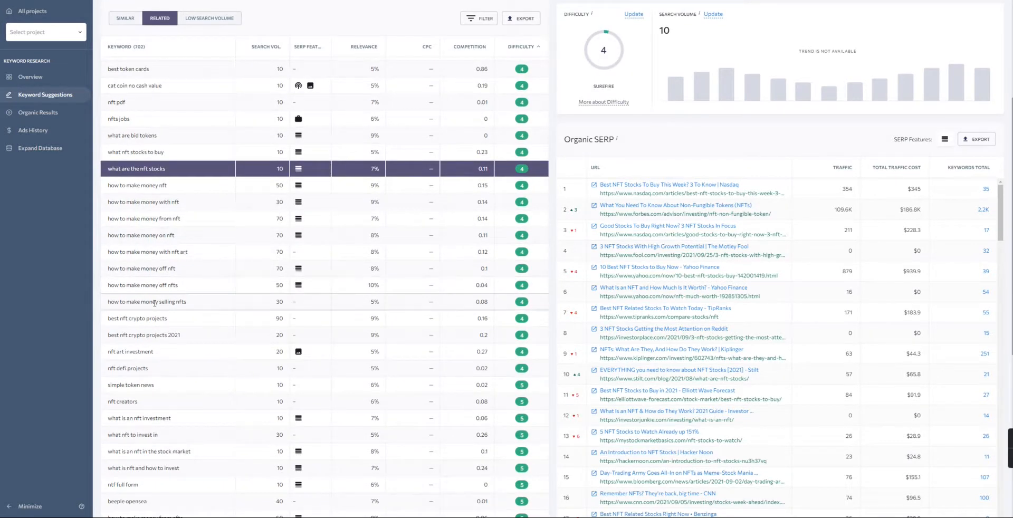
left_click(199, 303)
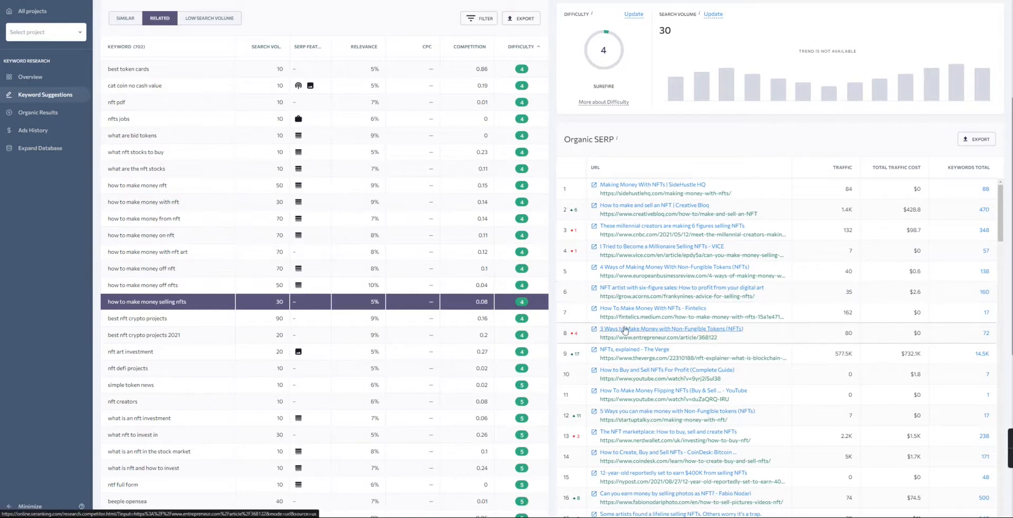
scroll(382, 324, "down", 3)
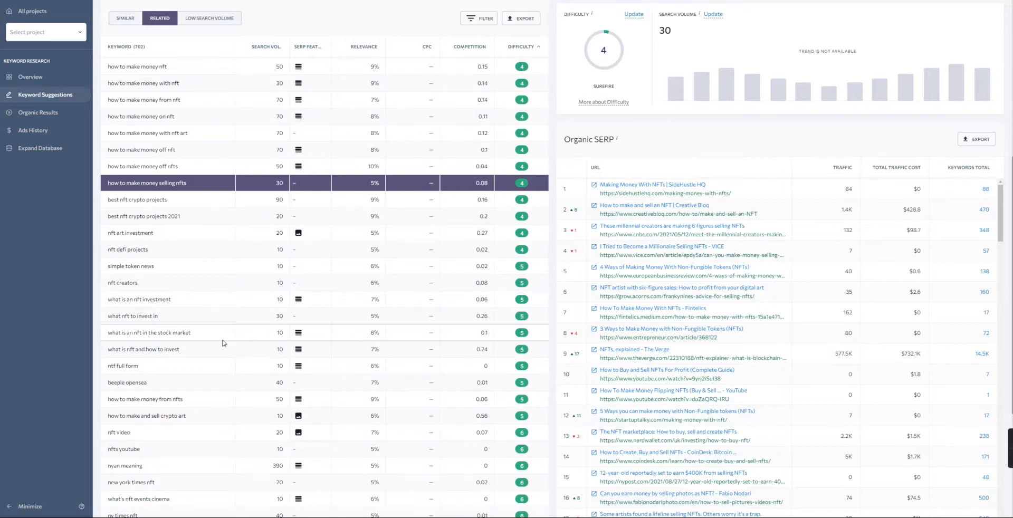
- Get keyword suggestions for nft gaming and show the similar keywords
scroll(224, 343, "up", 6)
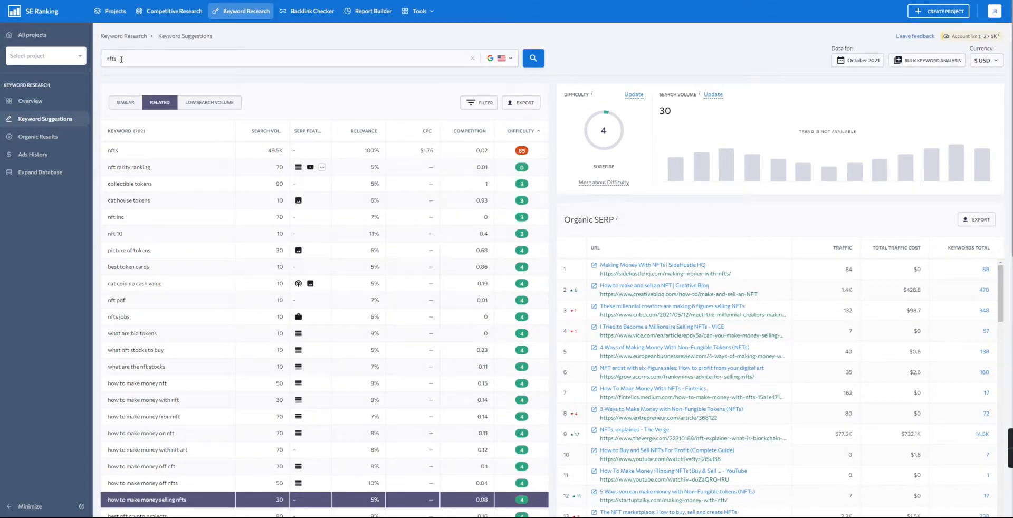
left_click(121, 58)
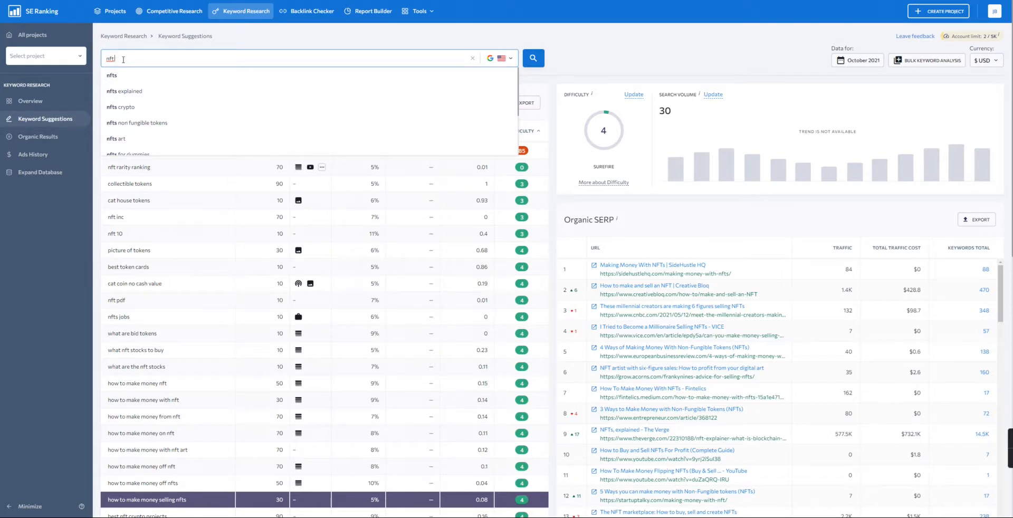
type("gaming")
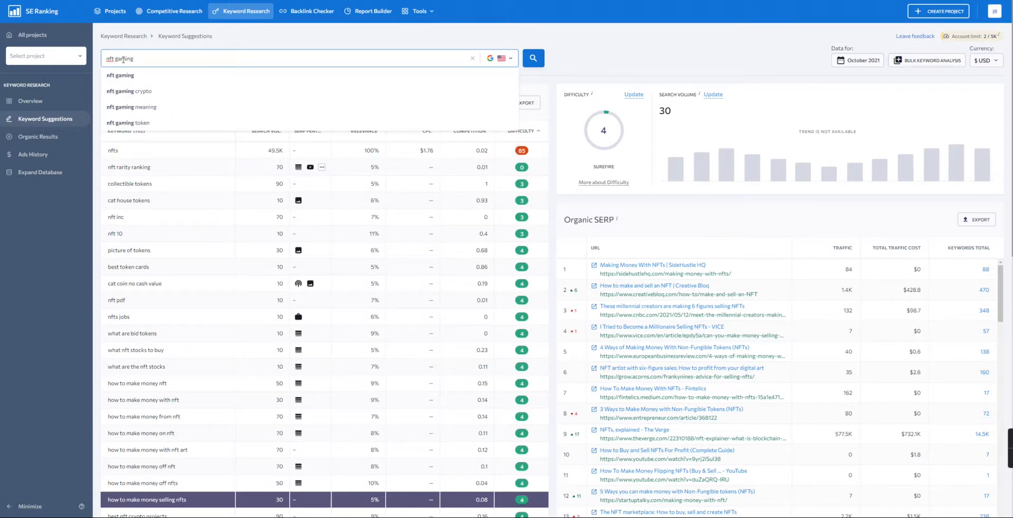
key("Return")
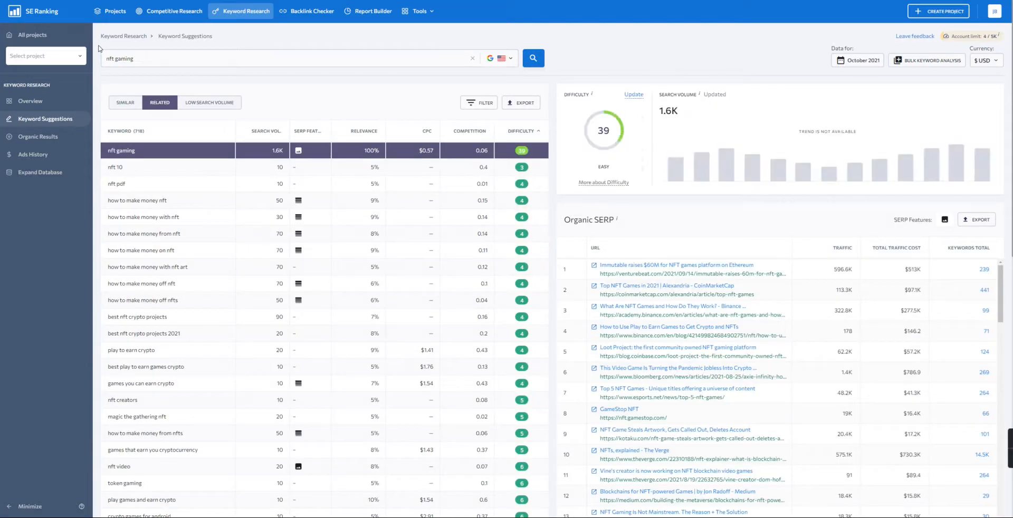
left_click(125, 102)
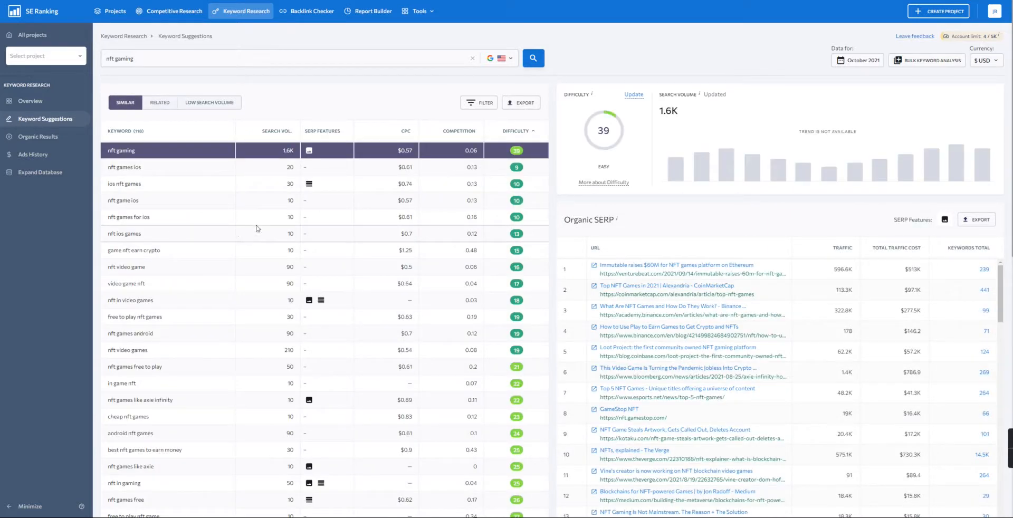
- Examine ios nft games, then re-sort the similar keywords by difficulty from lowest to highest and look through them
left_click(153, 184)
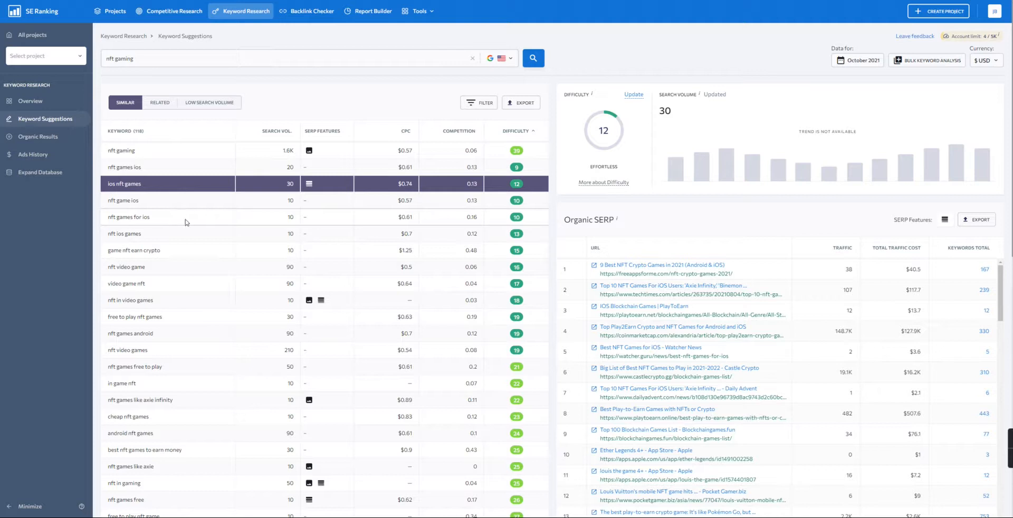
left_click(515, 131)
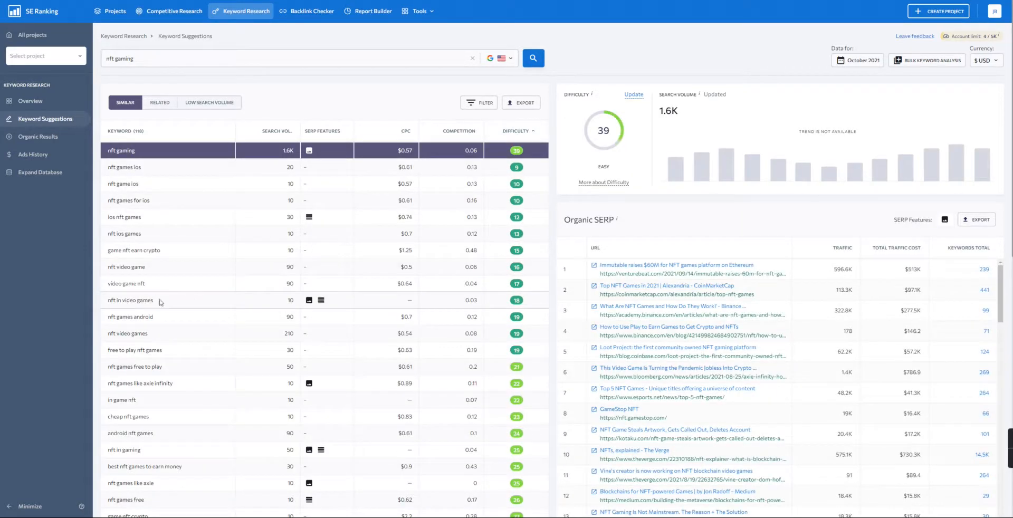
scroll(327, 343, "down", 5)
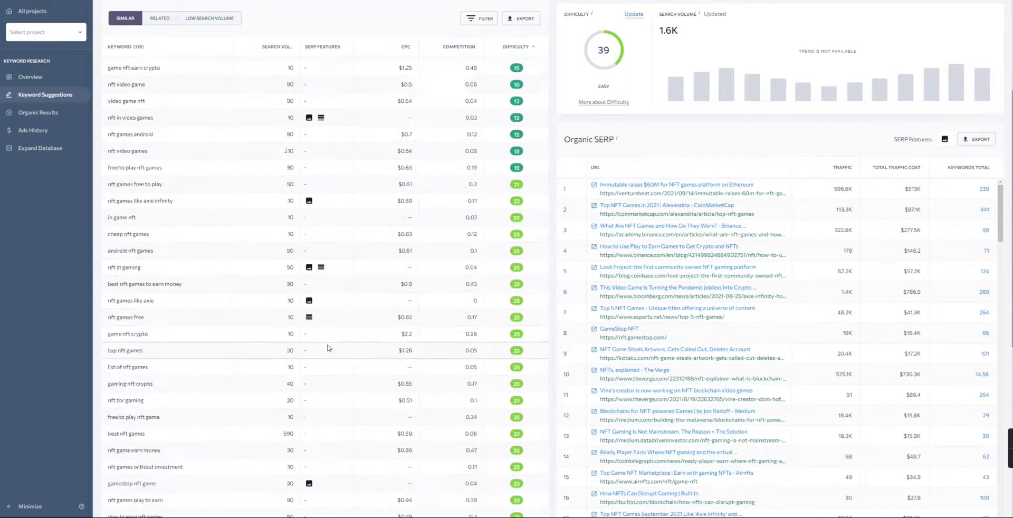
scroll(332, 341, "up", 5)
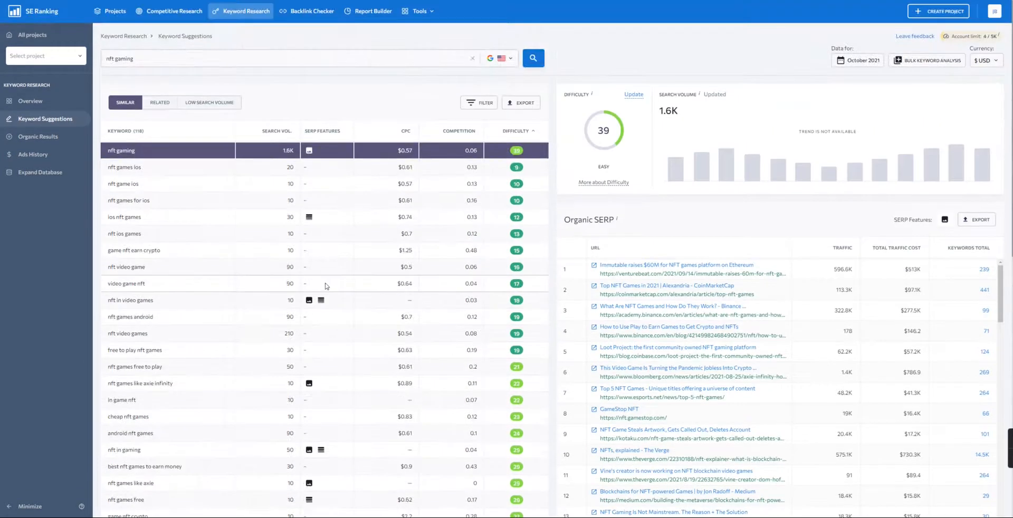
- Among the related keywords for nft gaming, examine games you can earn crypto and open its first organic result's web page
left_click(160, 102)
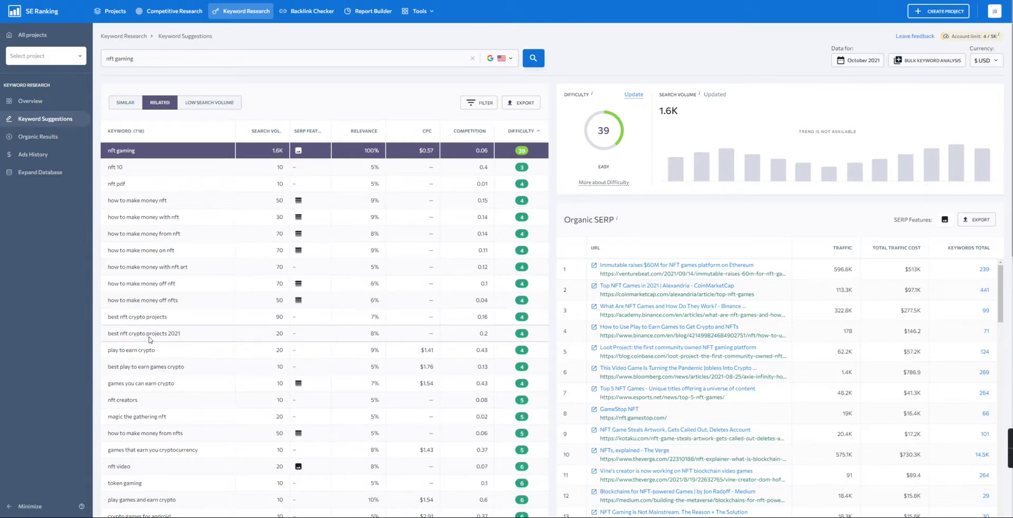
scroll(158, 333, "down", 2)
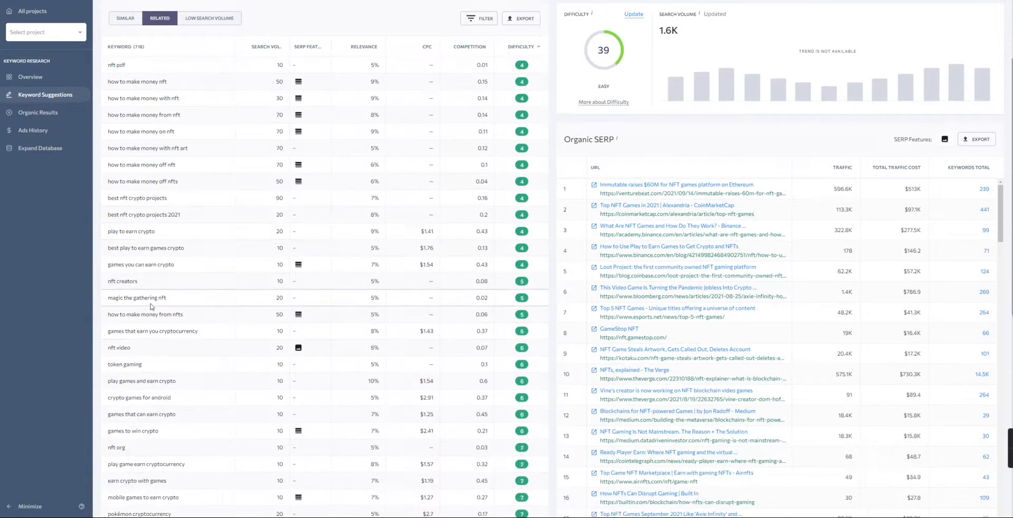
left_click(200, 268)
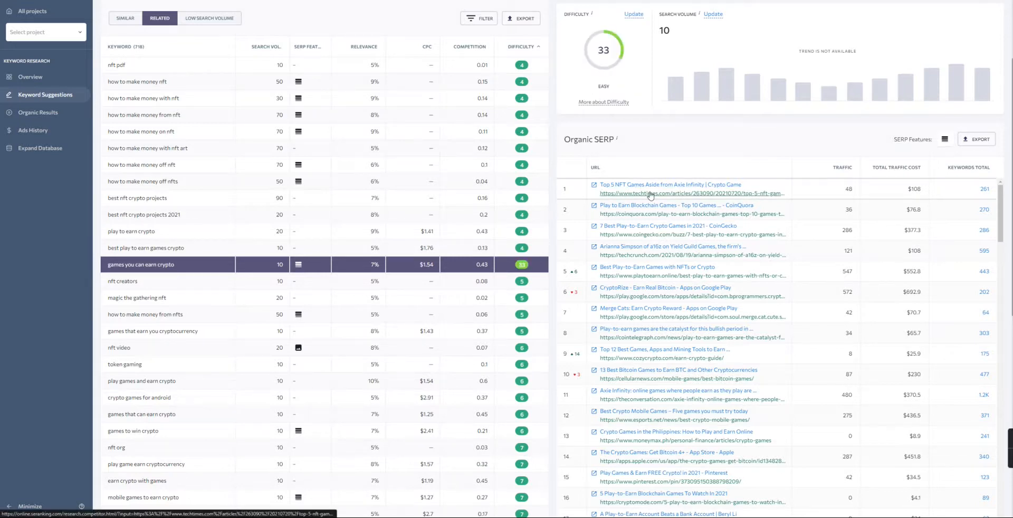
left_click(594, 187)
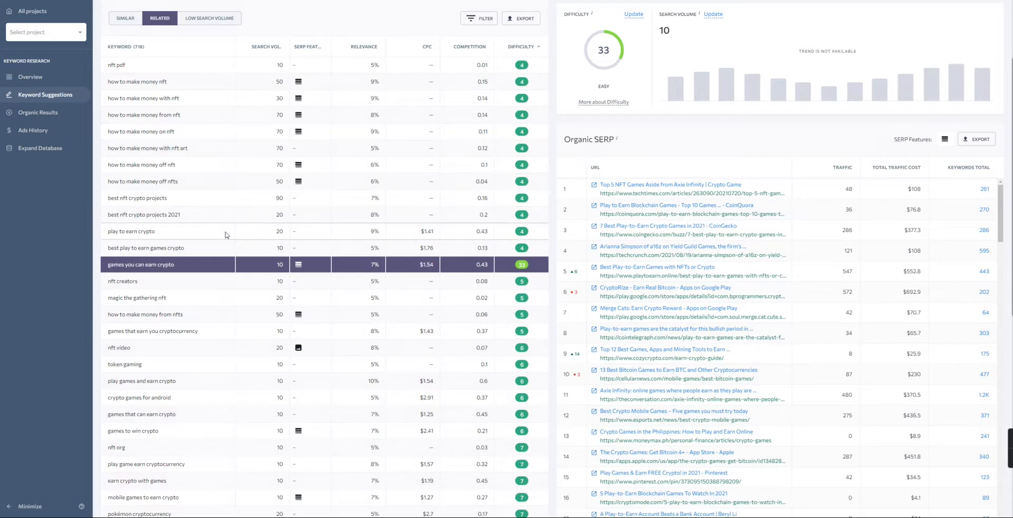
- Examine the difficulty, search volume trend and organic results of bitcoin video games, then return to the start of the related keywords
scroll(255, 289, "down", 3)
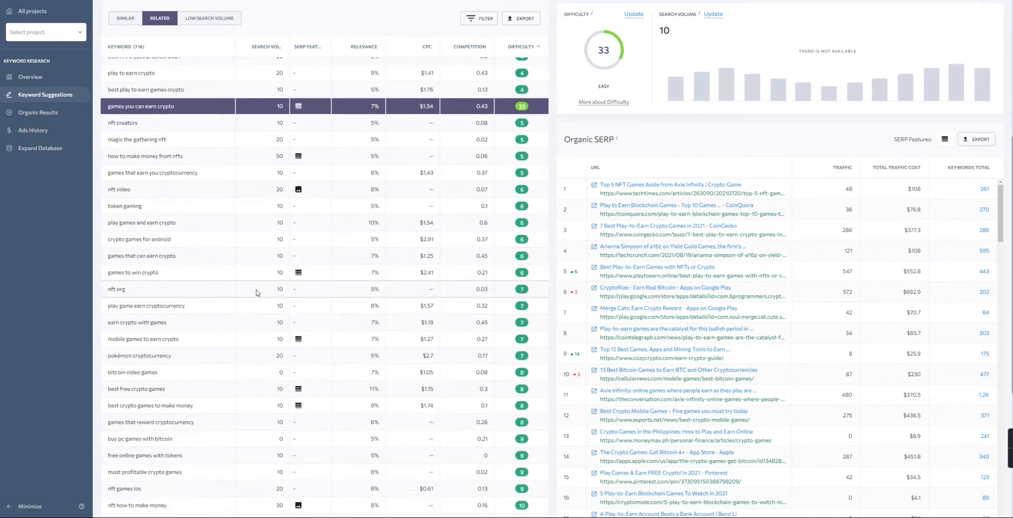
left_click(177, 372)
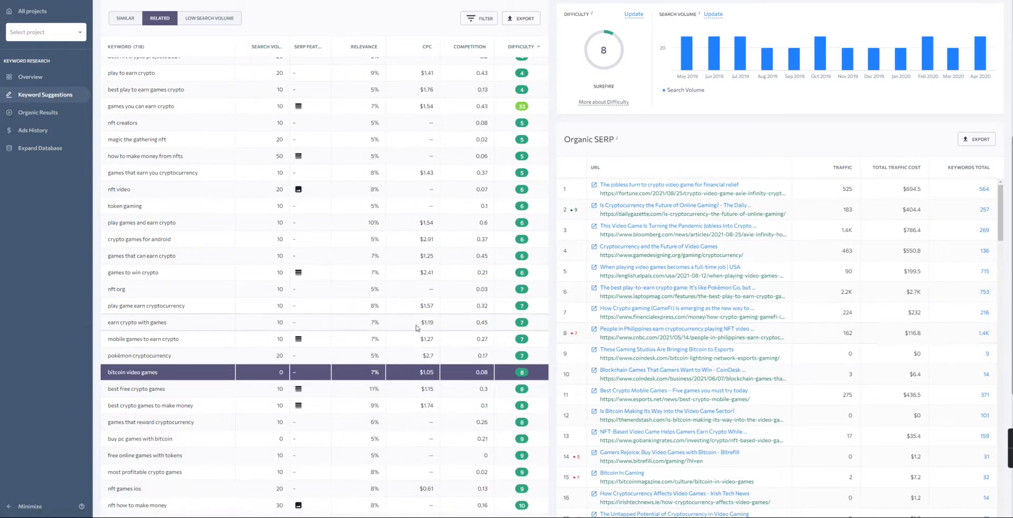
scroll(427, 322, "up", 4)
scroll(427, 322, "up", 1)
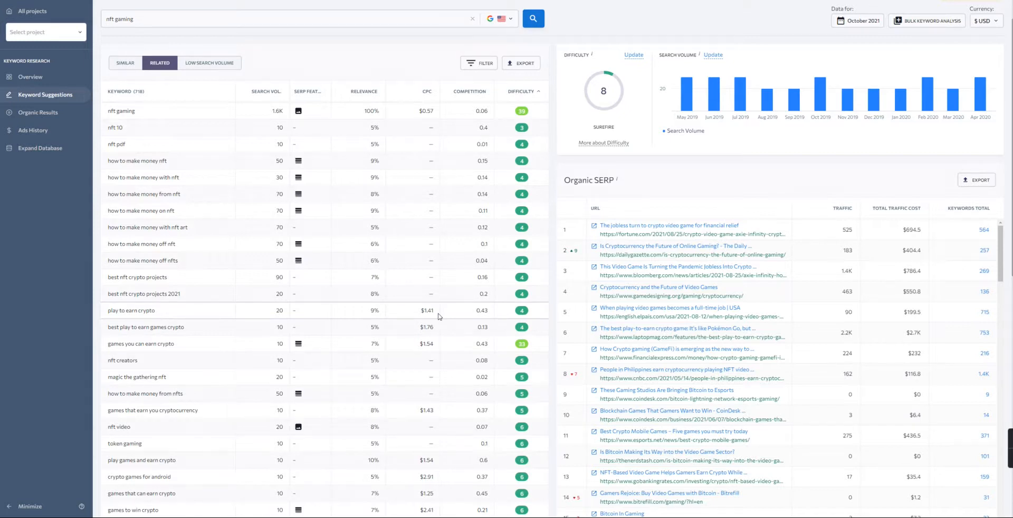
scroll(422, 274, "up", 1)
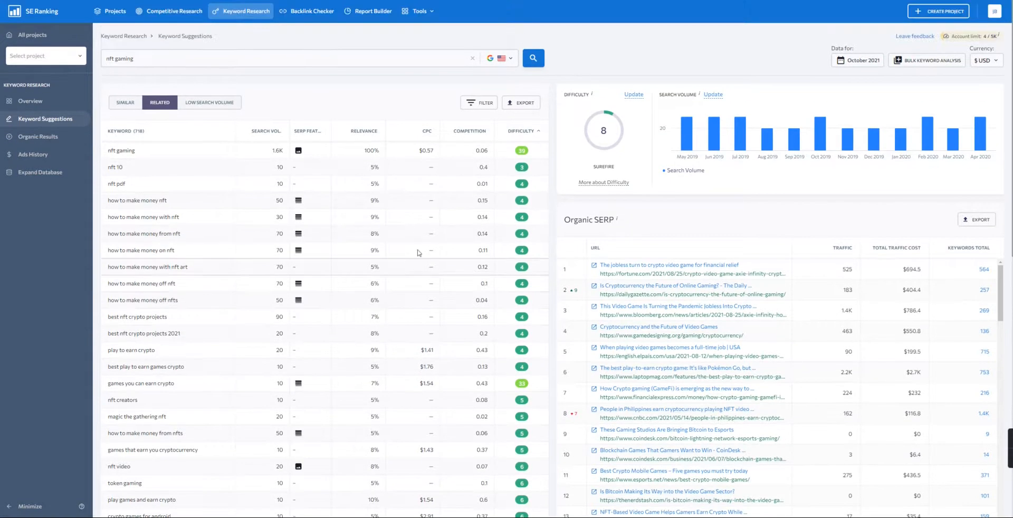